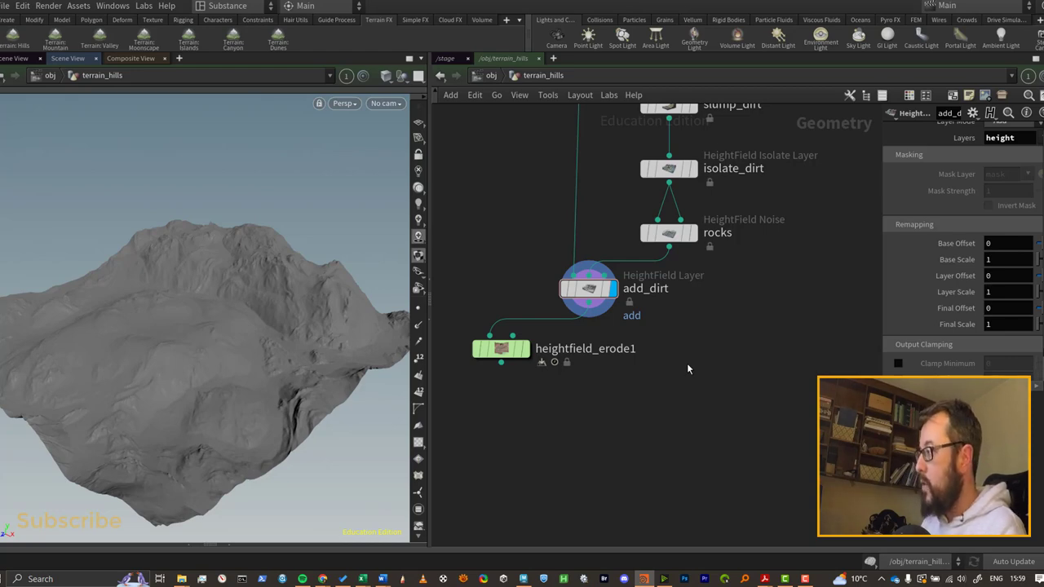
# Step: Add a HeightField Mask by Feature node wired under add_dirt and display its result
pyautogui.press('Tab')
pyautogui.write('hfma')
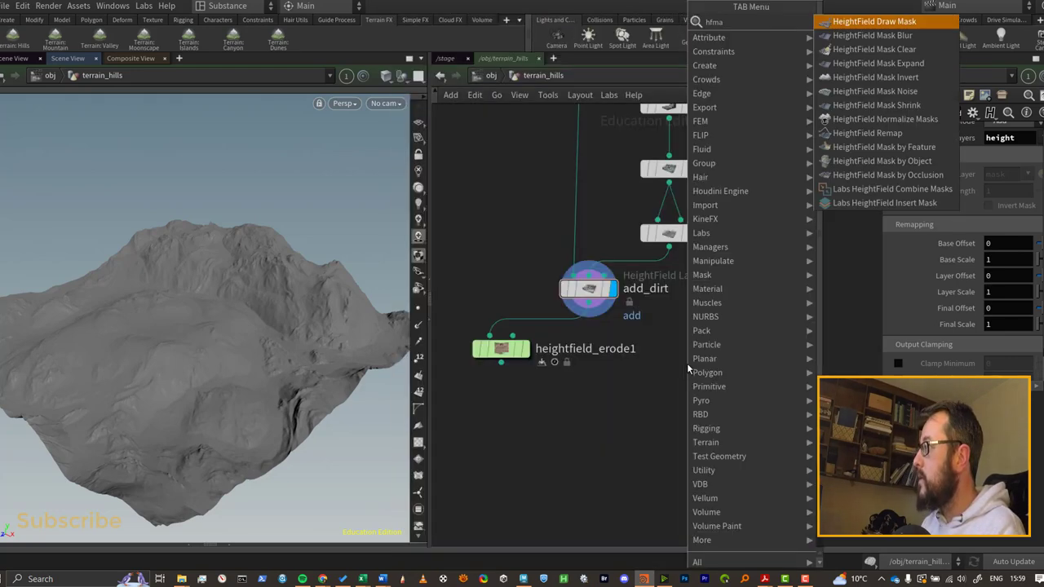
pyautogui.write('sk by')
pyautogui.press('Return')
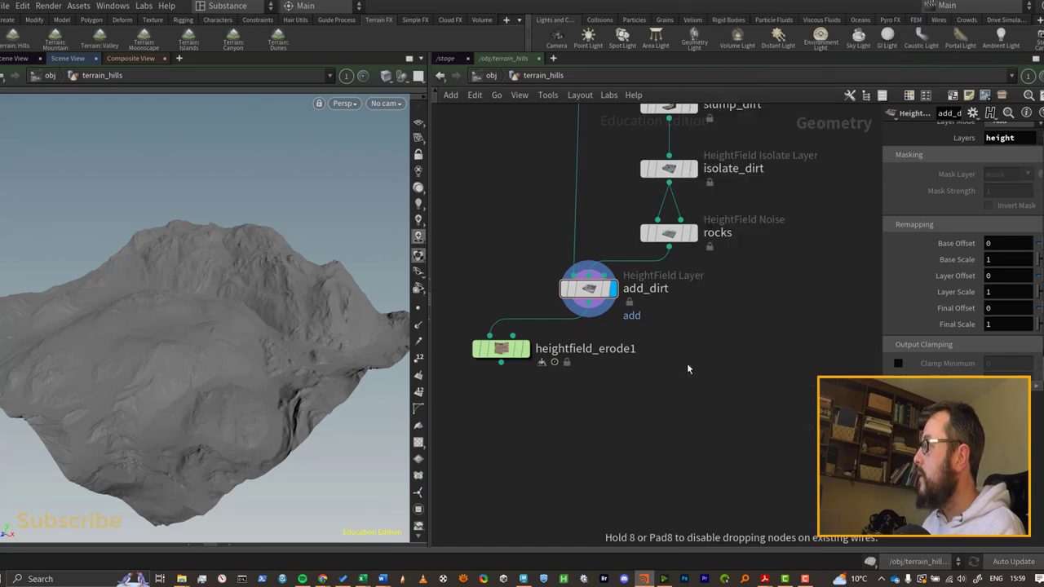
pyautogui.click(687, 362)
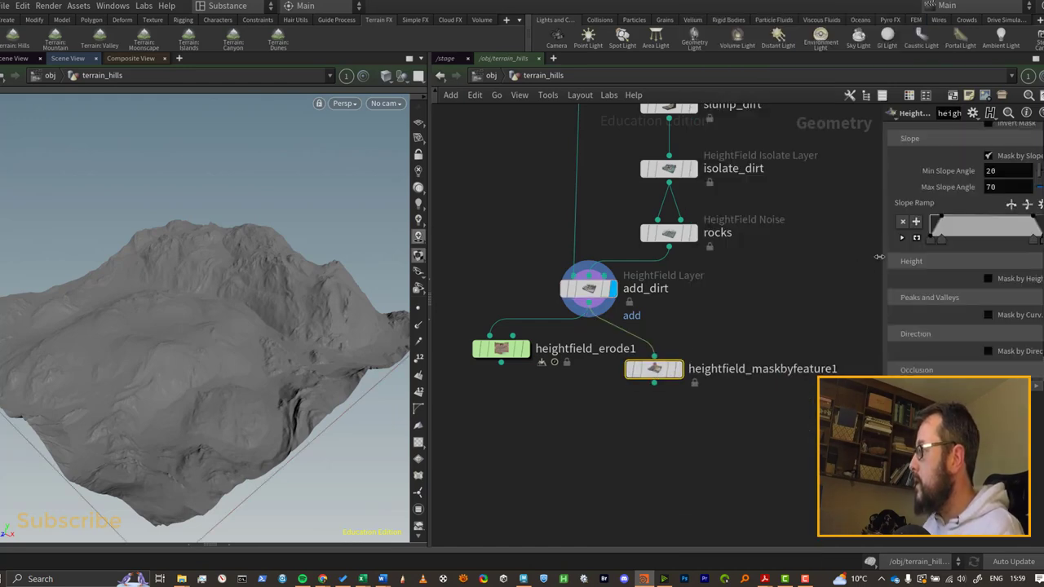
pyautogui.click(678, 369)
pyautogui.moveTo(653, 370); pyautogui.dragTo(604, 385)
pyautogui.middleClick(601, 383)
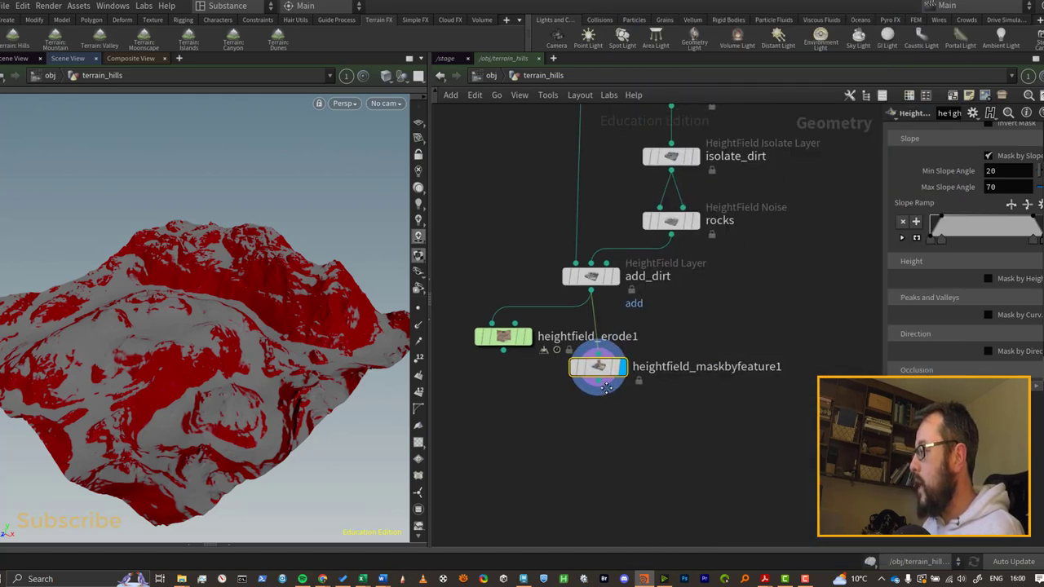
# Step: Add a HeightField Copy Layer below the mask with Destination layer 'slope'
pyautogui.press('Tab')
pyautogui.write('c')
pyautogui.press('BackSpace')
pyautogui.write('hfcopy')
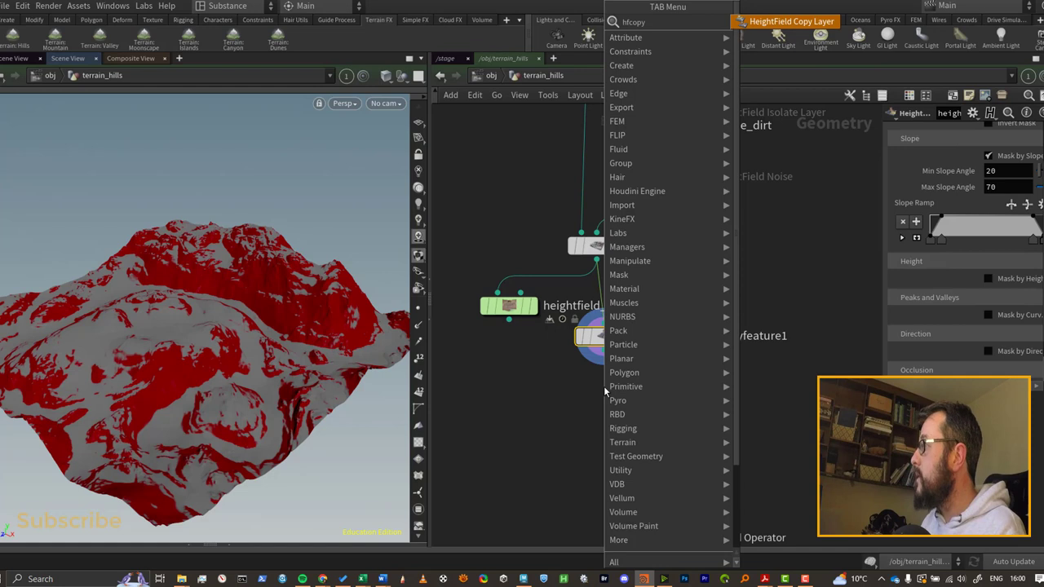
pyautogui.press('Return')
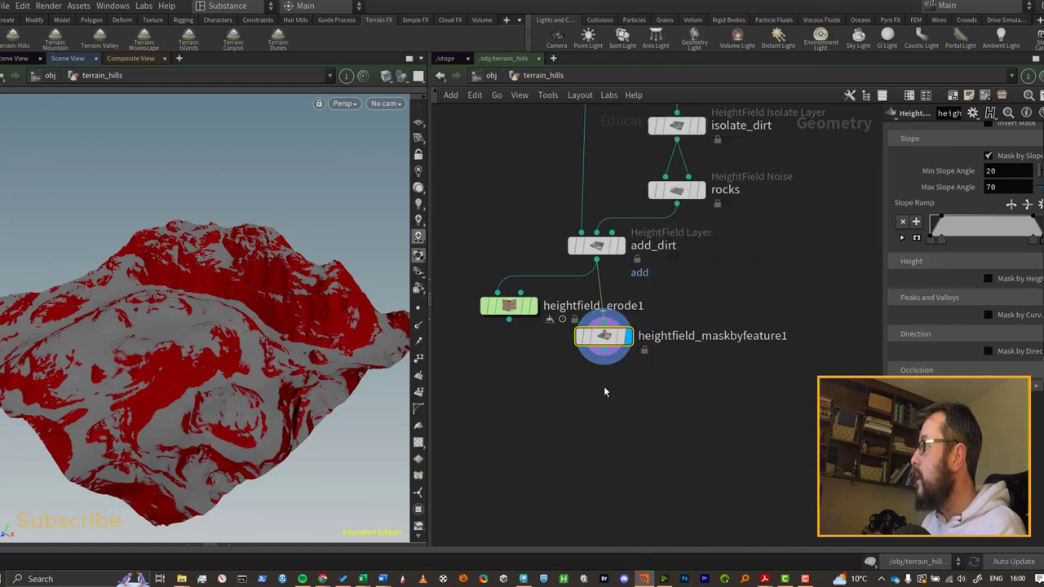
pyautogui.click(604, 390)
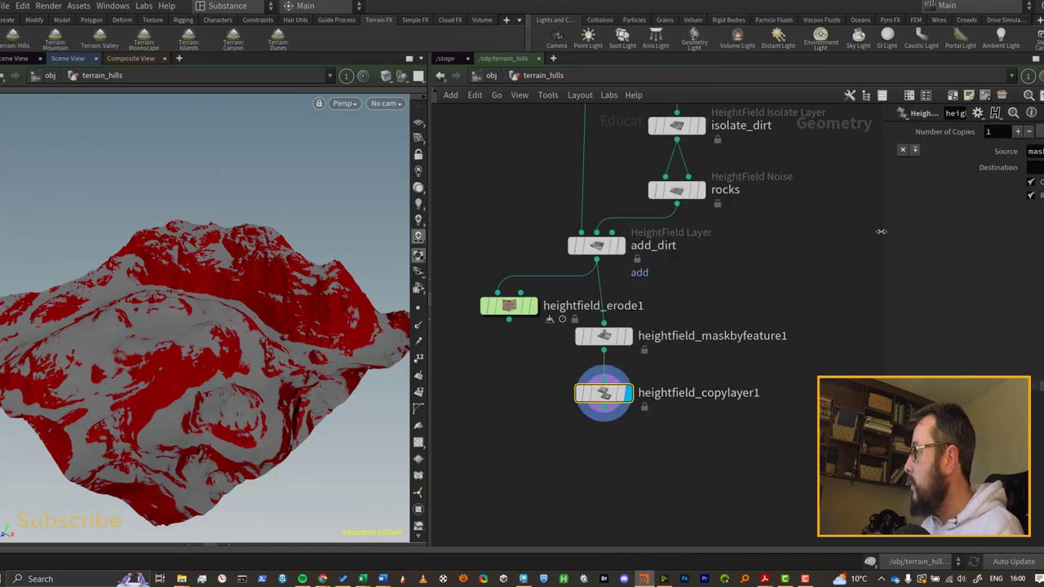
pyautogui.moveTo(881, 232); pyautogui.dragTo(741, 290)
pyautogui.click(917, 167)
pyautogui.write('slope')
pyautogui.press('Return')
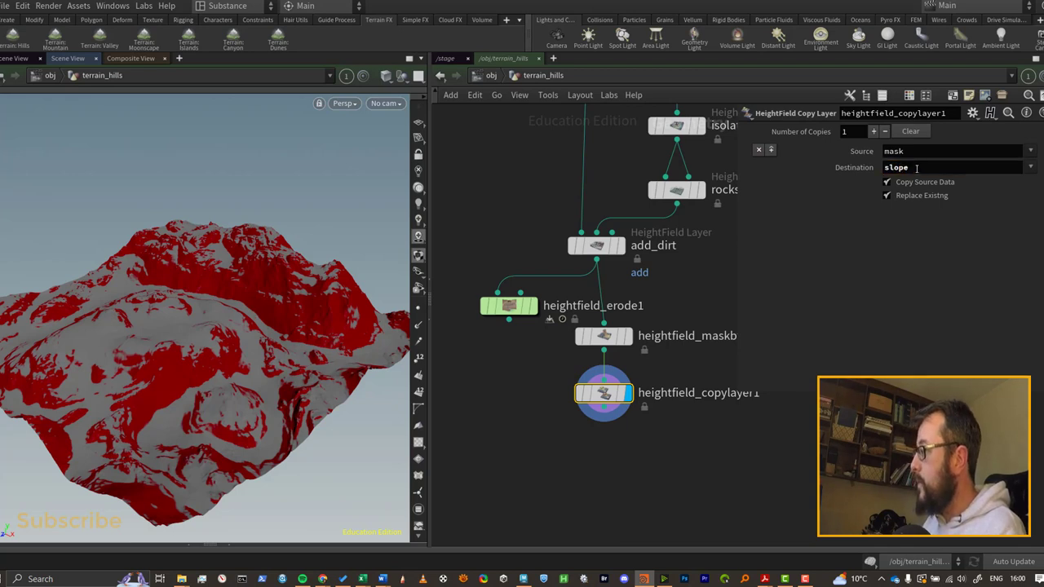
# Step: Rename the copy layer node to slope and select it together with the mask node
pyautogui.doubleClick(694, 394)
pyautogui.press('Return')
pyautogui.moveTo(686, 394); pyautogui.dragTo(612, 388, button='middle')
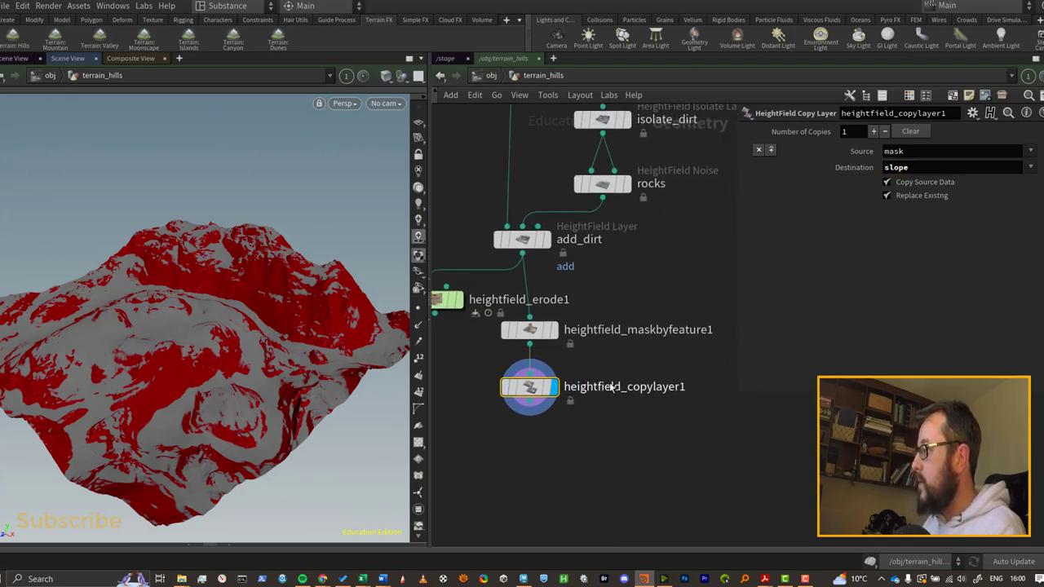
pyautogui.doubleClick(612, 388)
pyautogui.write('slope')
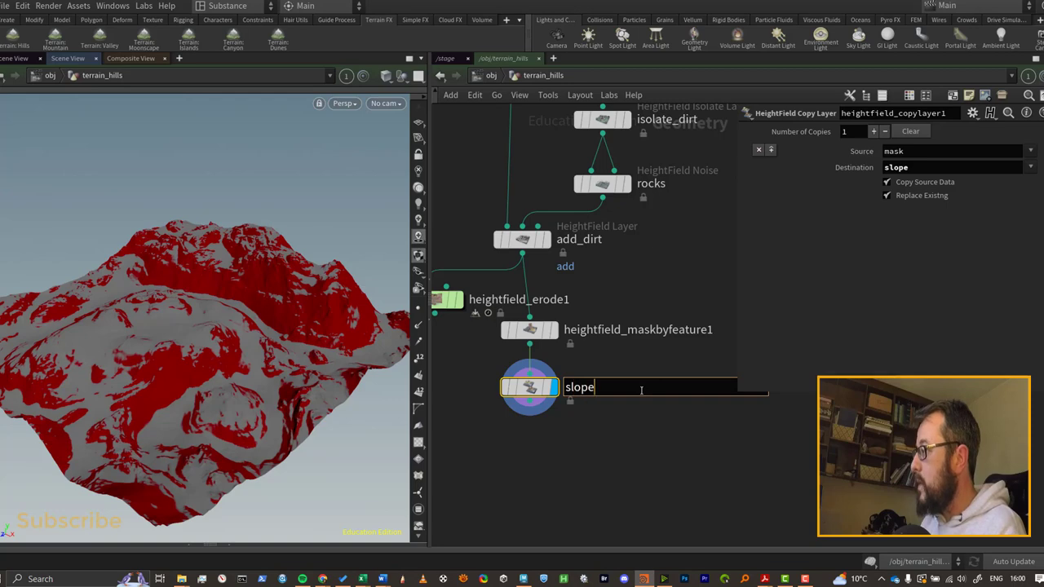
pyautogui.press('Return')
pyautogui.moveTo(593, 354); pyautogui.dragTo(628, 345, button='middle')
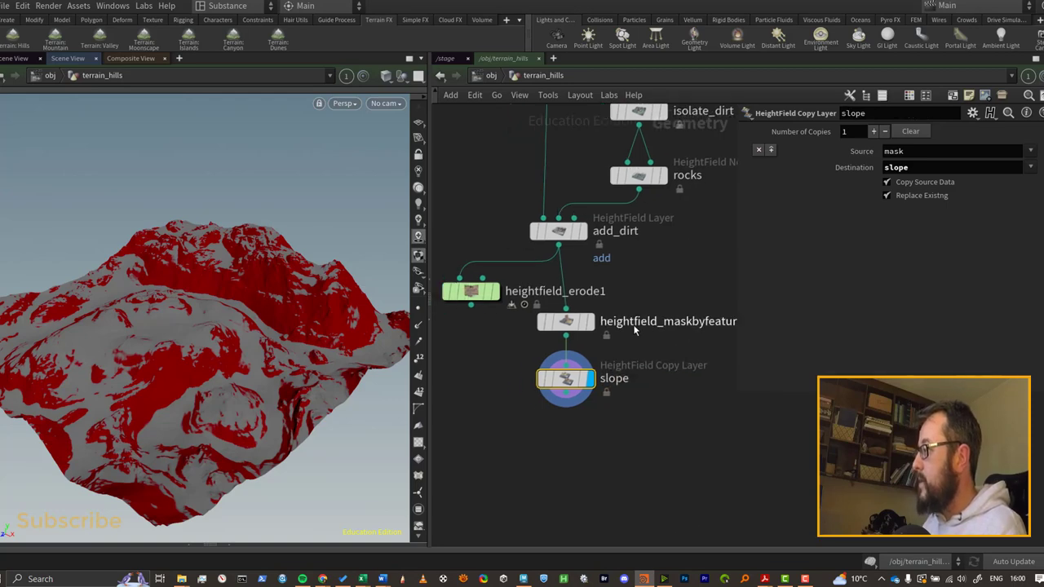
pyautogui.moveTo(610, 423); pyautogui.dragTo(561, 458)
# Step: Duplicate both nodes and switch the new mask from slope to curvature, computing its range
pyautogui.moveTo(654, 415); pyautogui.dragTo(641, 319, button='middle')
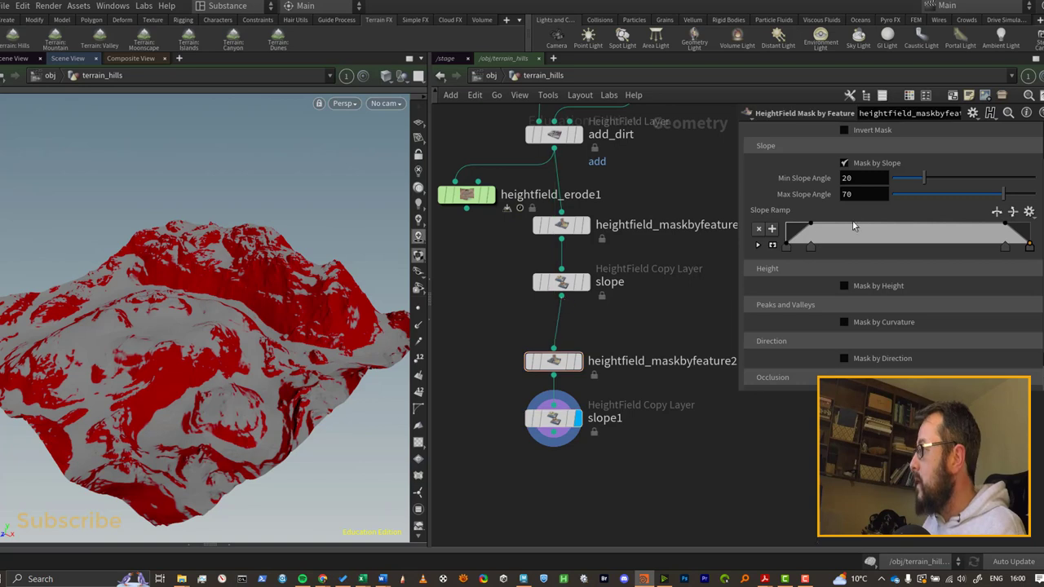
pyautogui.click(844, 163)
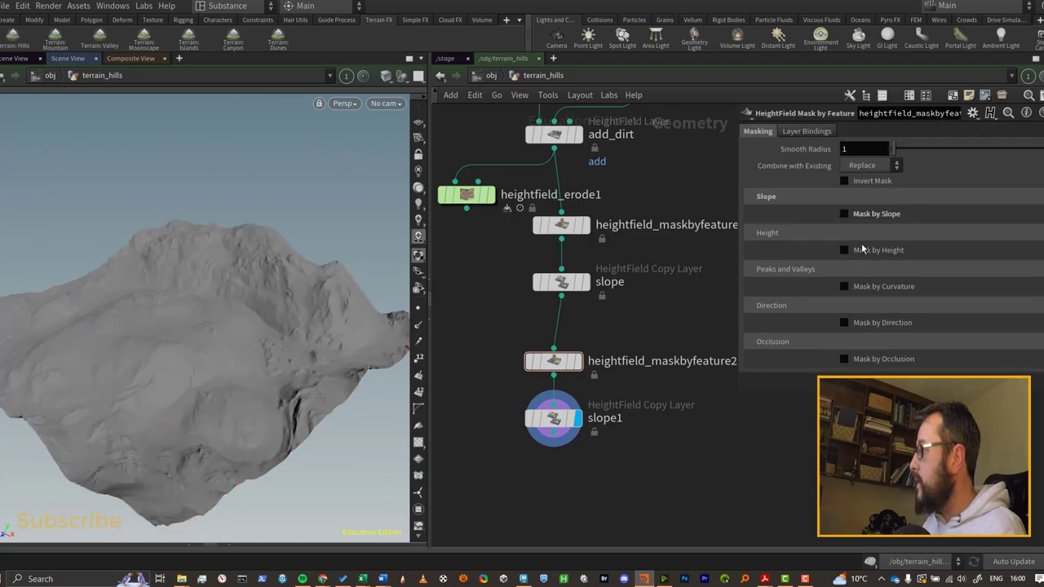
pyautogui.click(844, 286)
pyautogui.click(579, 363)
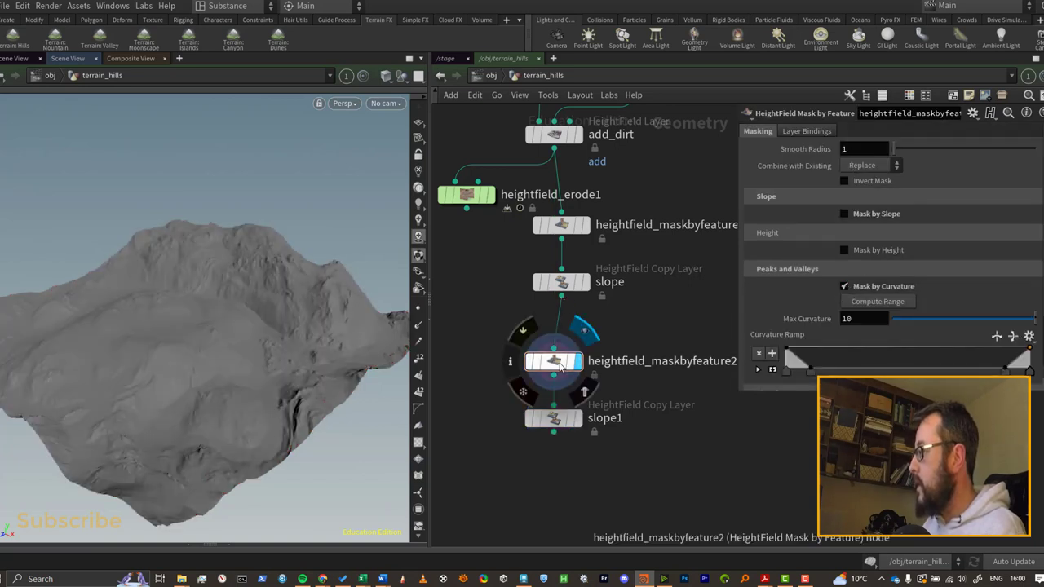
pyautogui.click(862, 300)
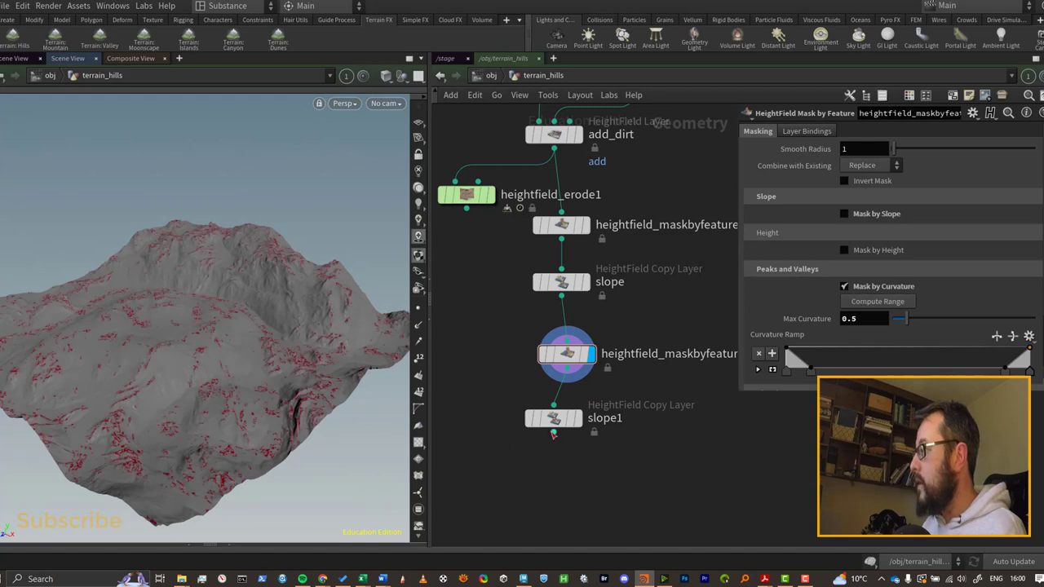
# Step: Set the duplicated copy node's destination and node name to curvature
pyautogui.moveTo(555, 418); pyautogui.dragTo(576, 407)
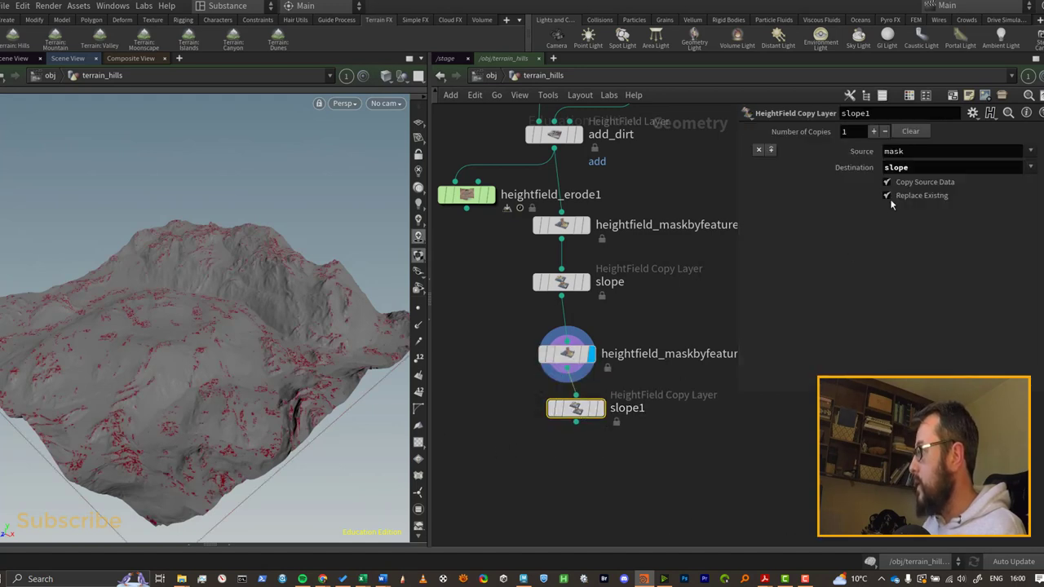
pyautogui.doubleClick(913, 173)
pyautogui.write('curvature')
pyautogui.doubleClick(627, 407)
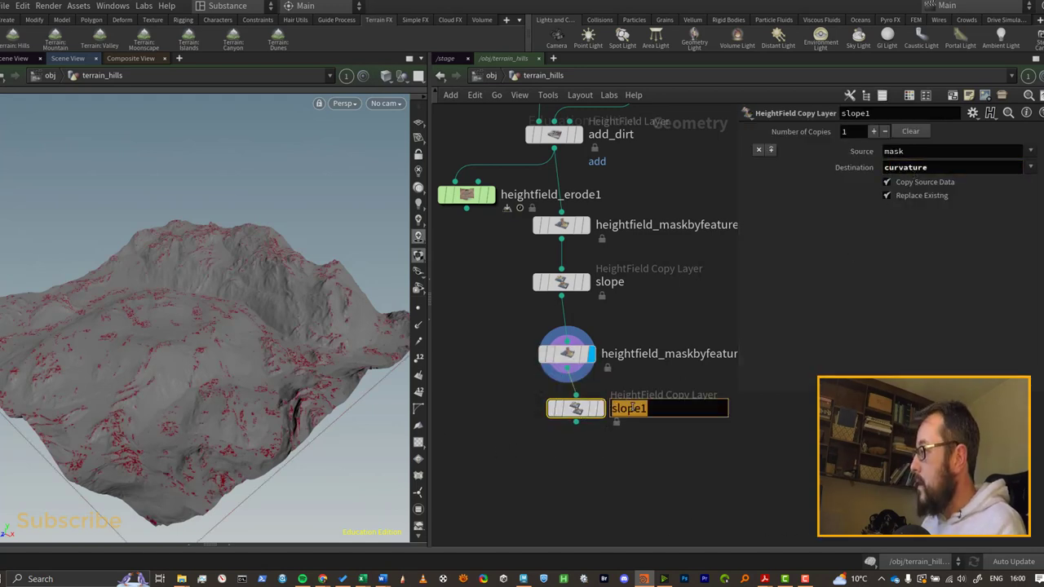
pyautogui.write('curvature')
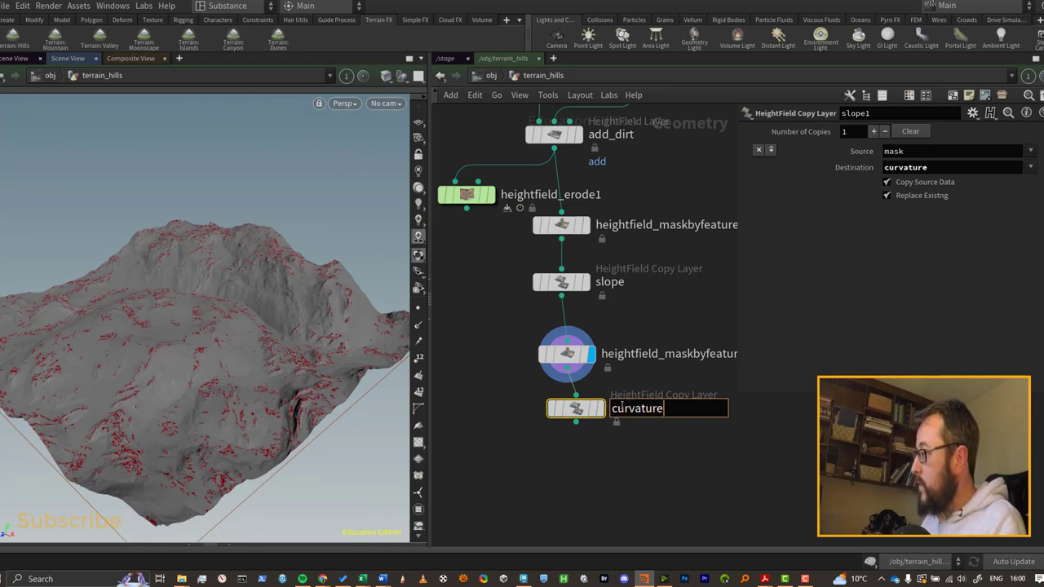
pyautogui.press('Return')
pyautogui.moveTo(586, 408); pyautogui.dragTo(564, 403)
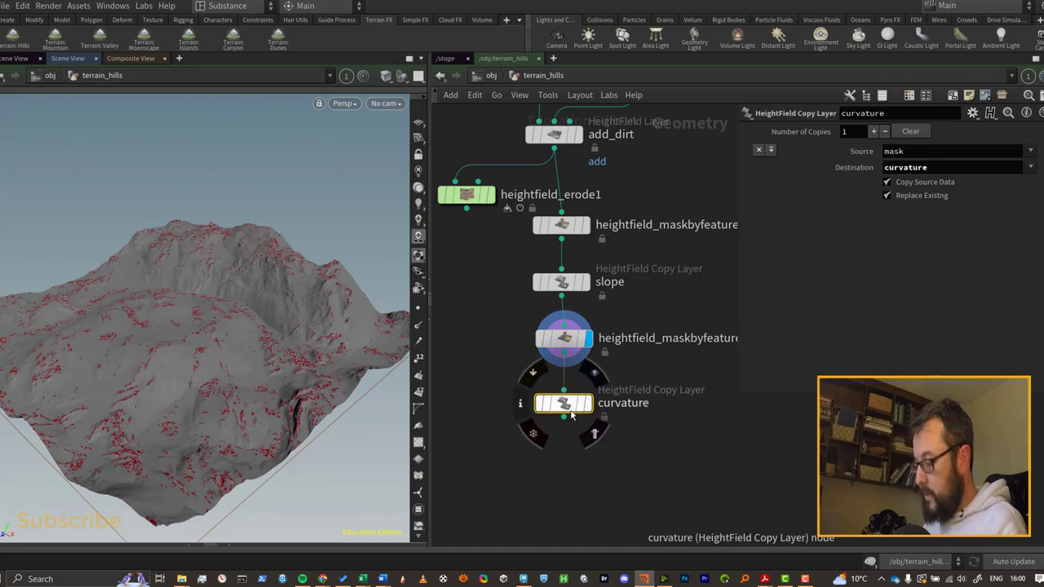
# Step: Add a HeightField Layer Clear node under the curvature node
pyautogui.press('Tab')
pyautogui.write('clear')
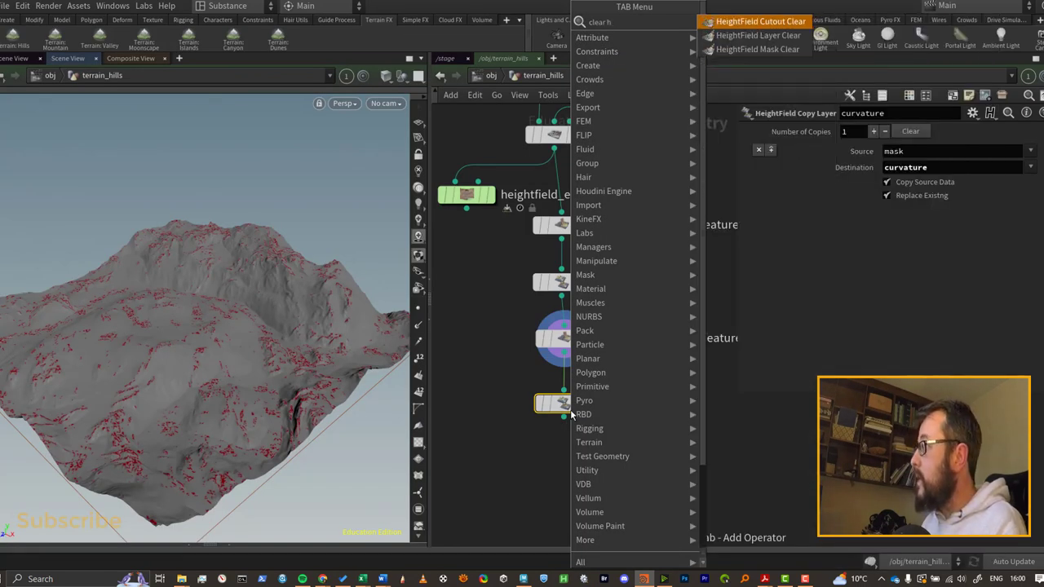
pyautogui.write(' h')
pyautogui.press('Down')
pyautogui.press('Return')
pyautogui.click(564, 460)
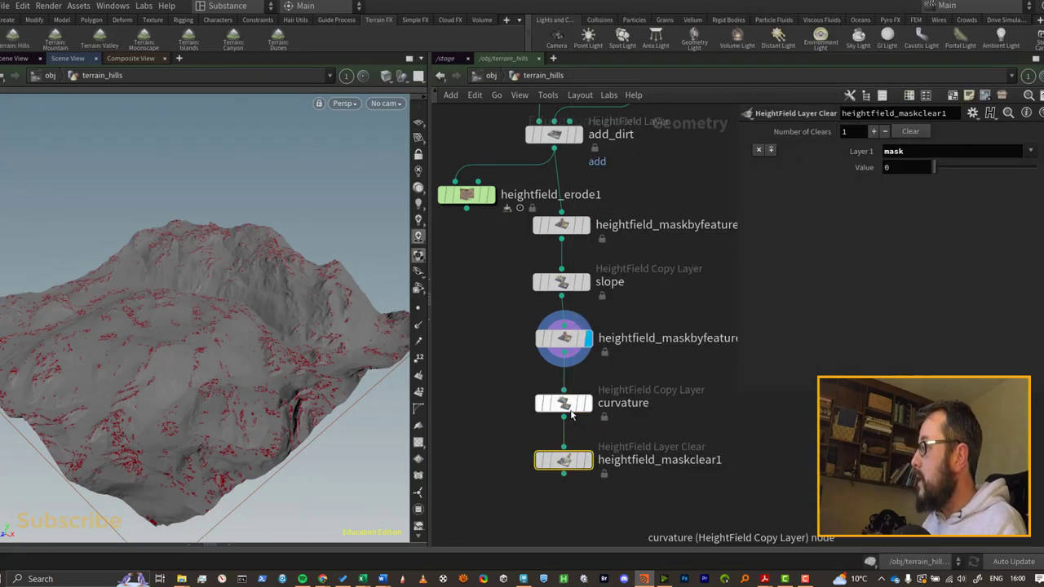
pyautogui.moveTo(562, 505); pyautogui.dragTo(558, 442, button='middle')
# Step: End the chain with a Null node named TO_COPS
pyautogui.press('Tab')
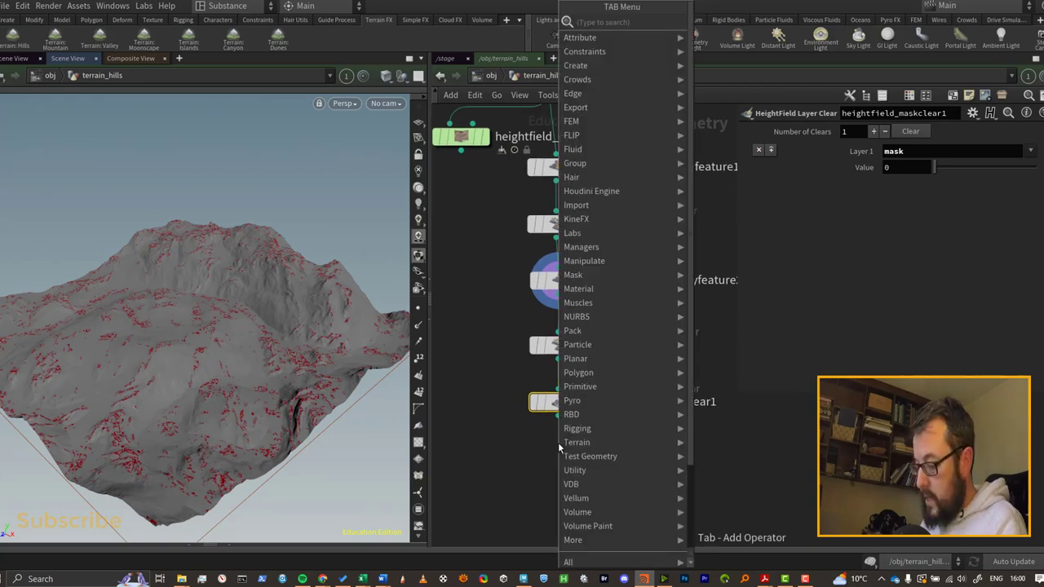
pyautogui.write('null')
pyautogui.press('Return')
pyautogui.click(561, 463)
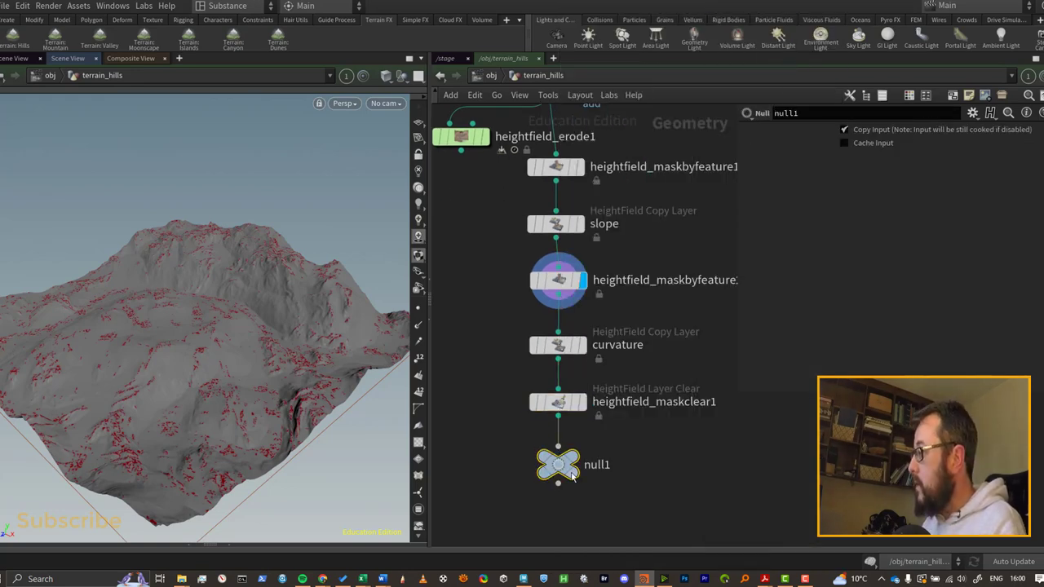
pyautogui.doubleClick(595, 464)
pyautogui.press('BackSpace')
pyautogui.write('TO_C')
pyautogui.press('BackSpace')
pyautogui.write('_COP')
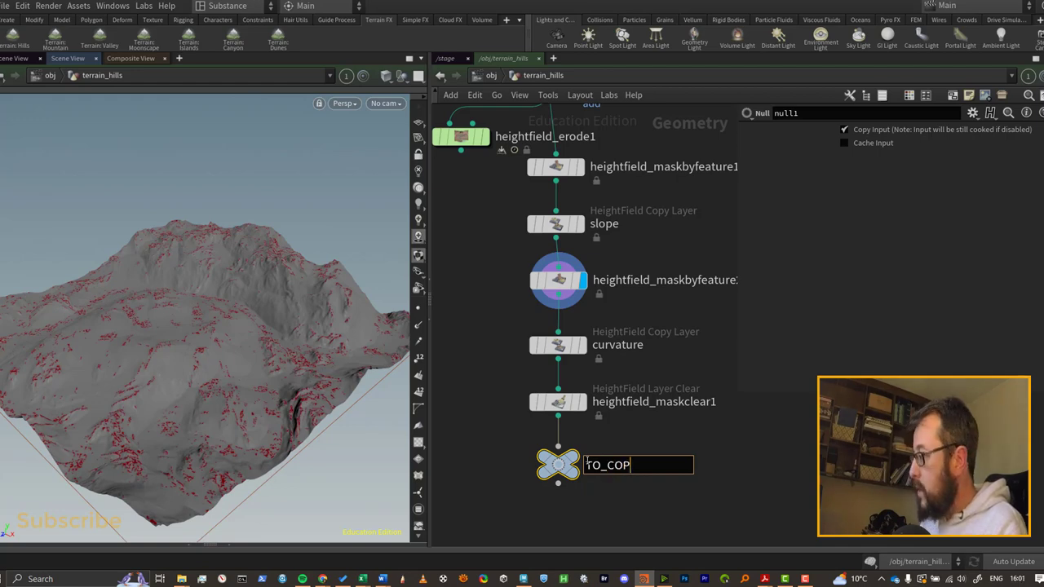
pyautogui.write('S')
pyautogui.press('Return')
pyautogui.press('Tab')
# Step: Create a COP2 network node in the graph
pyautogui.write('cop')
pyautogui.press('Return')
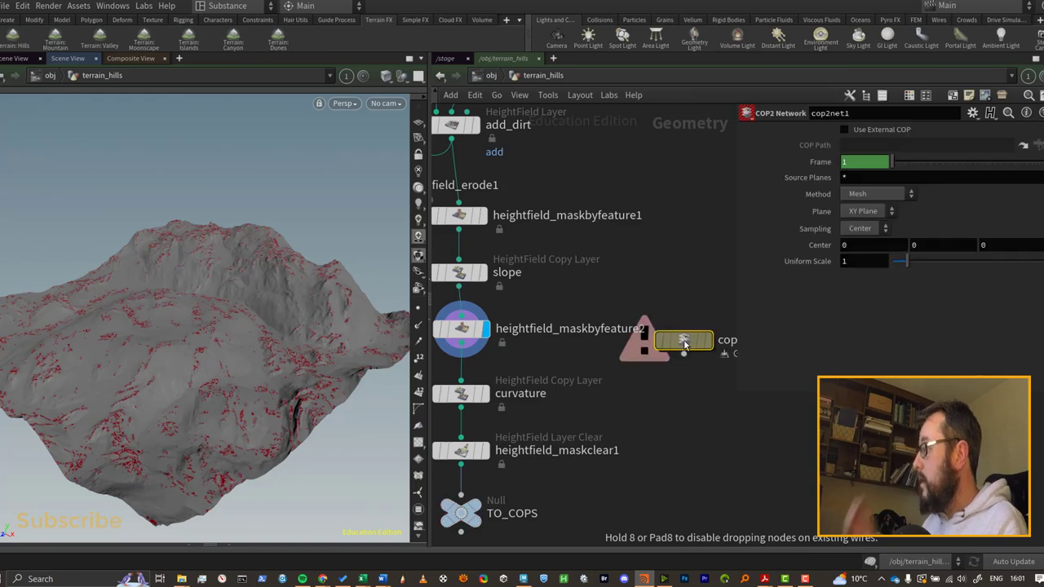
pyautogui.click(684, 339)
# Step: Add a SOP Import node reading /obj/terrain_hills/TO_COPS
pyautogui.press('Tab')
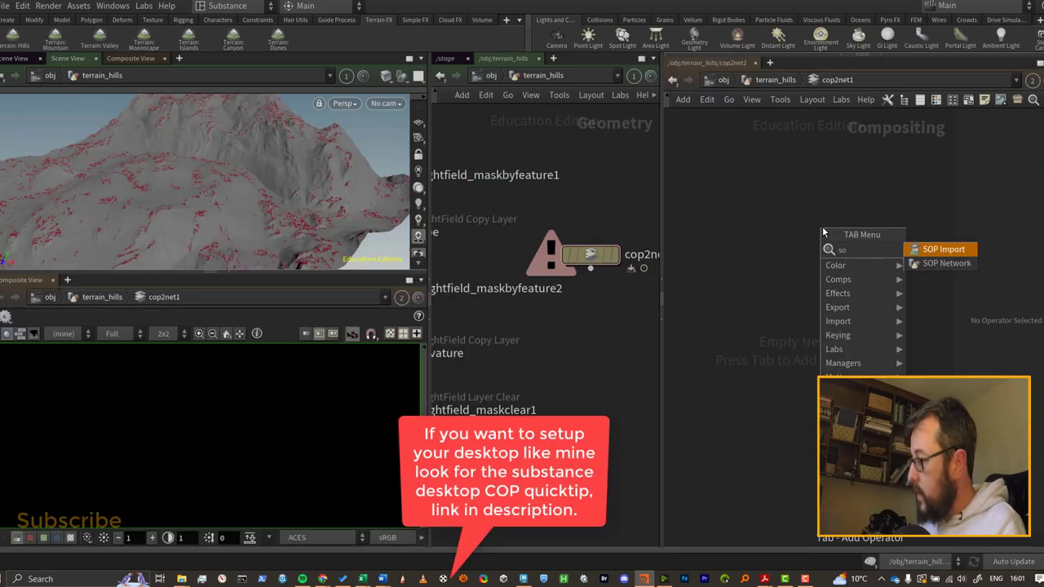
pyautogui.press('Escape')
pyautogui.click(822, 226)
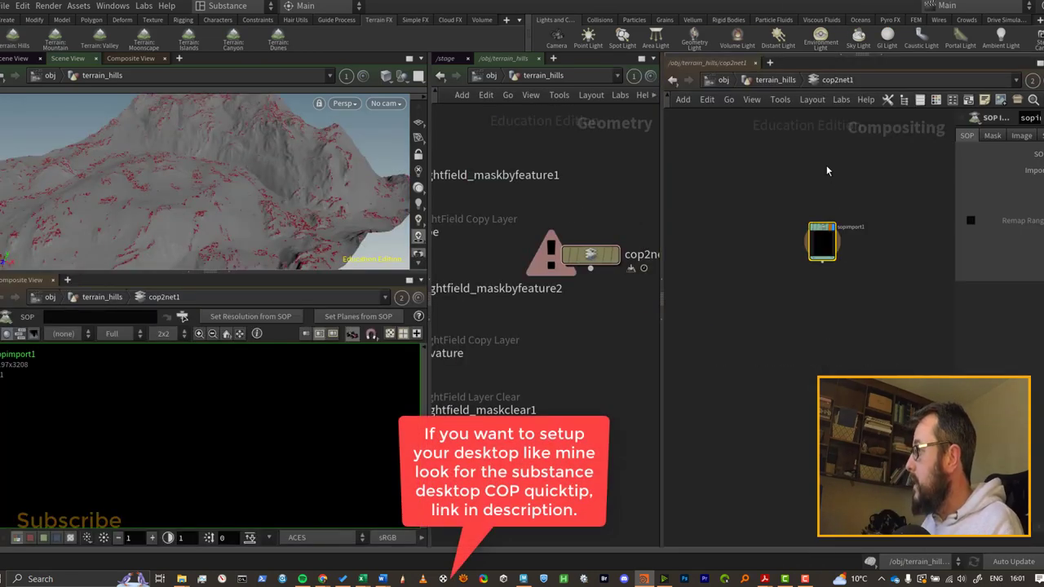
pyautogui.moveTo(953, 187); pyautogui.dragTo(788, 207)
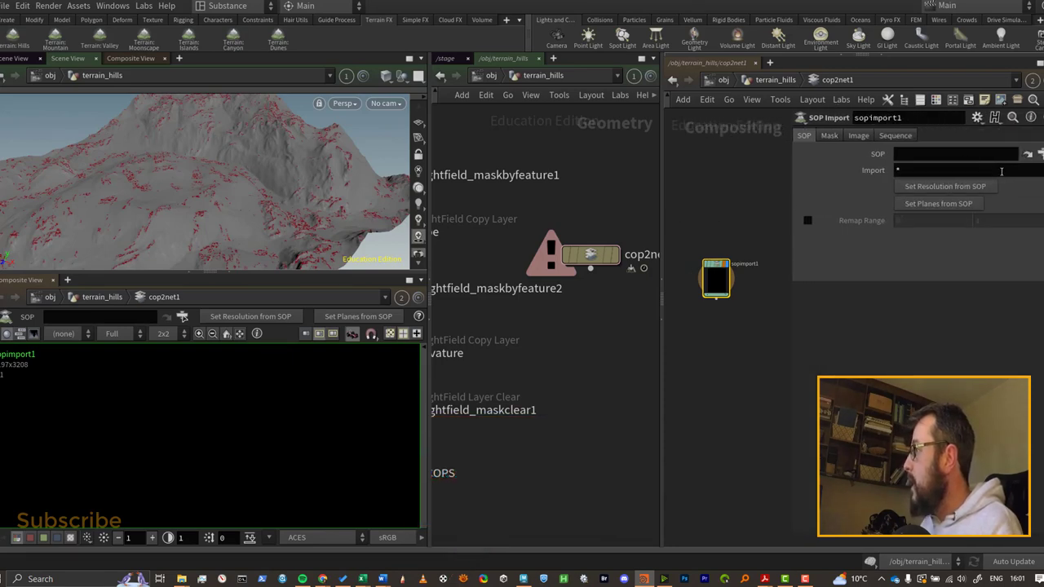
pyautogui.click(1040, 153)
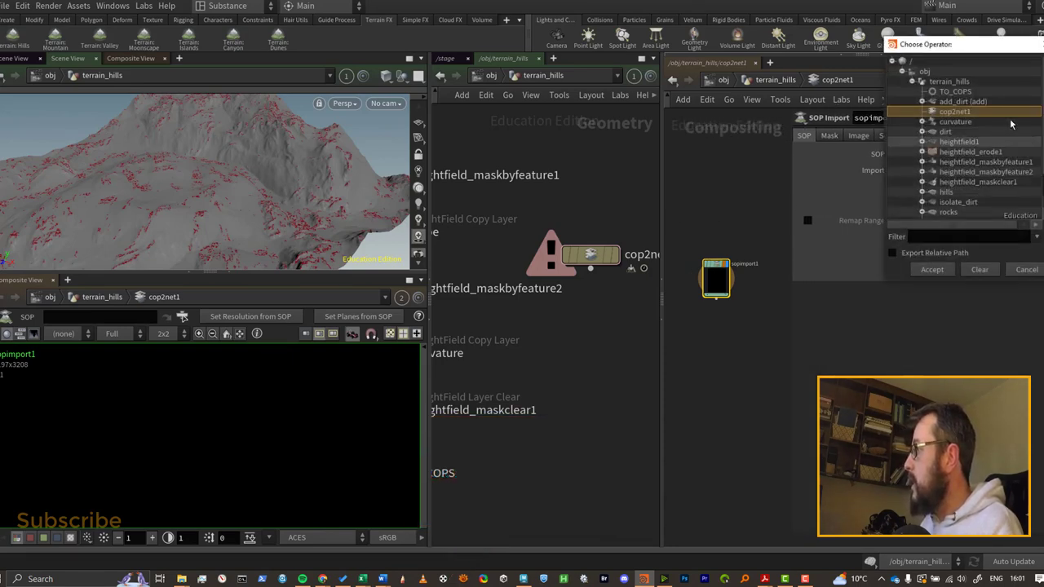
pyautogui.click(954, 92)
pyautogui.click(932, 269)
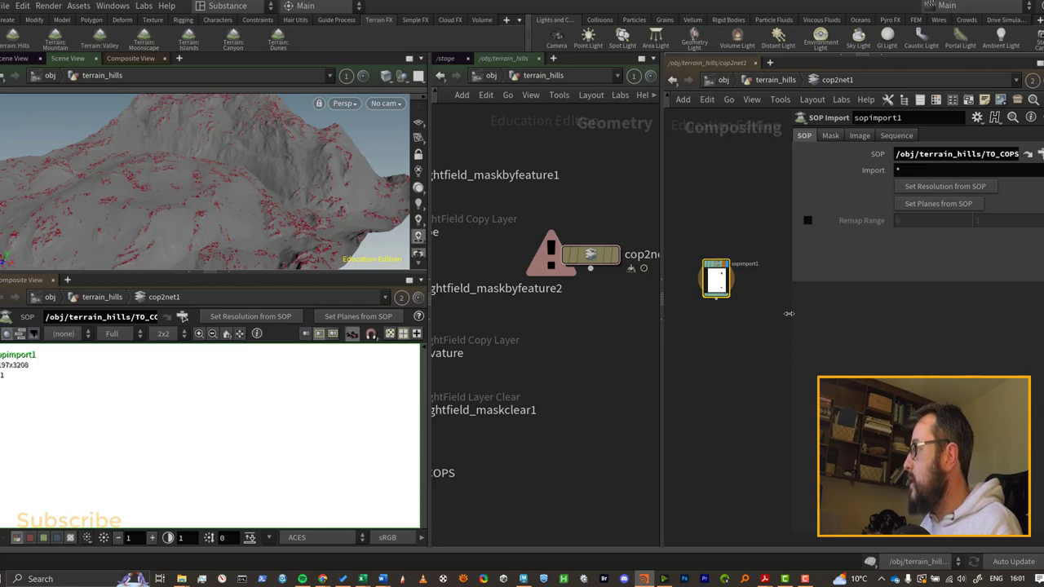
# Step: Set the SOP Import's planes from the heightfield layers and view the height plane
pyautogui.click(56, 334)
pyautogui.click(55, 336)
pyautogui.click(55, 336)
pyautogui.click(54, 346)
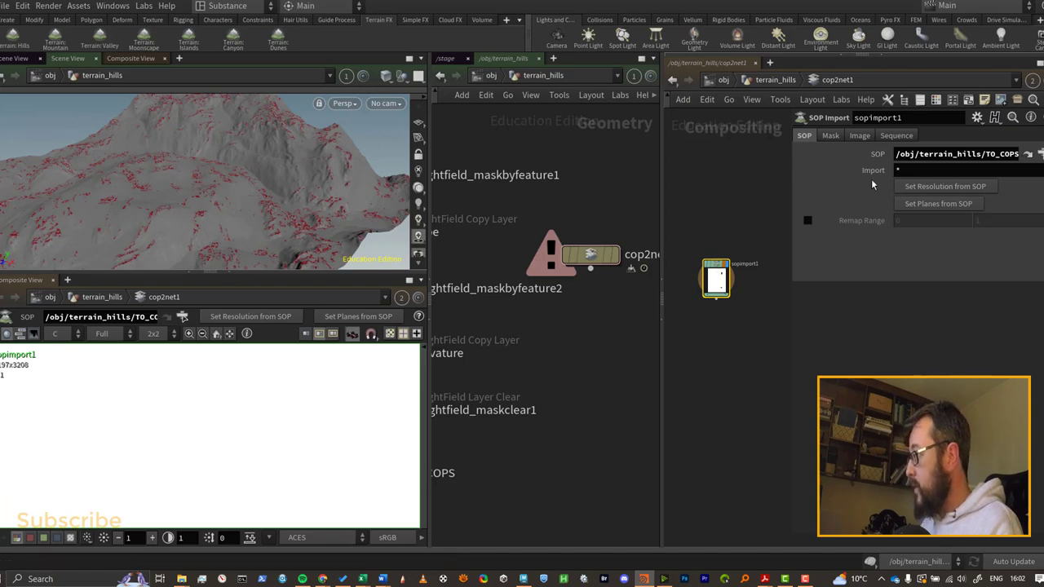
pyautogui.click(936, 203)
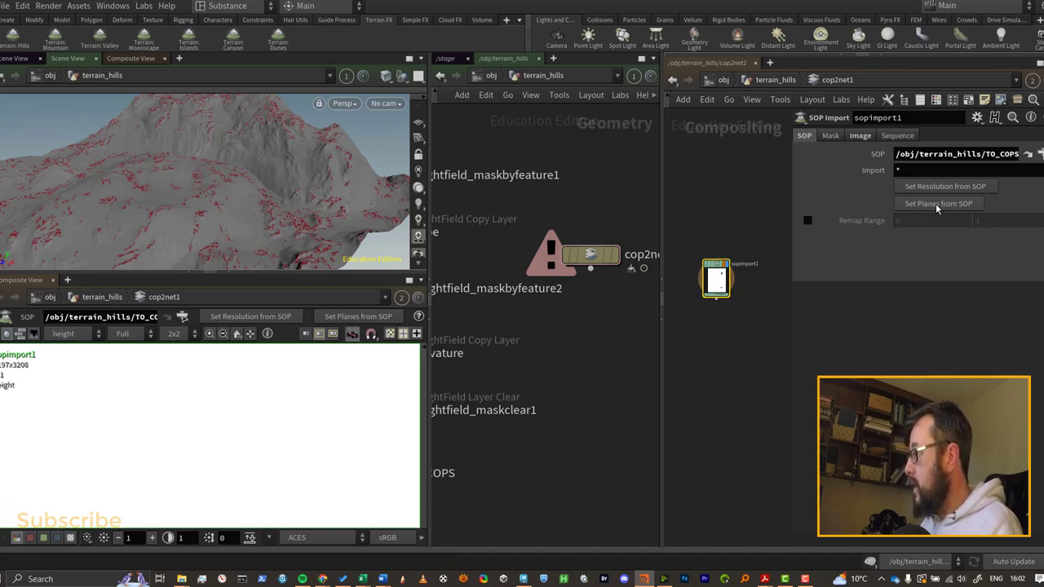
pyautogui.click(73, 334)
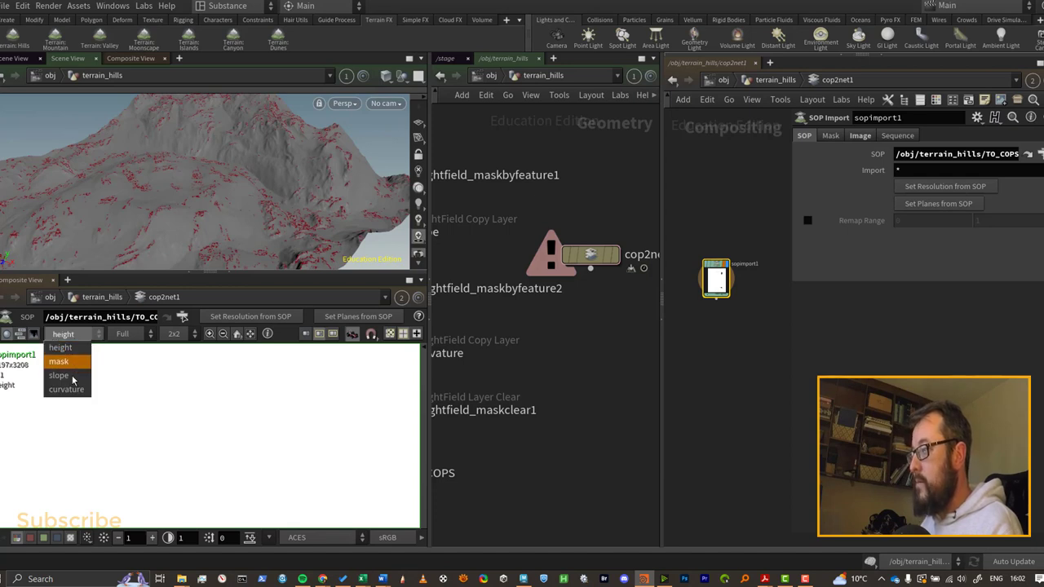
pyautogui.click(207, 393)
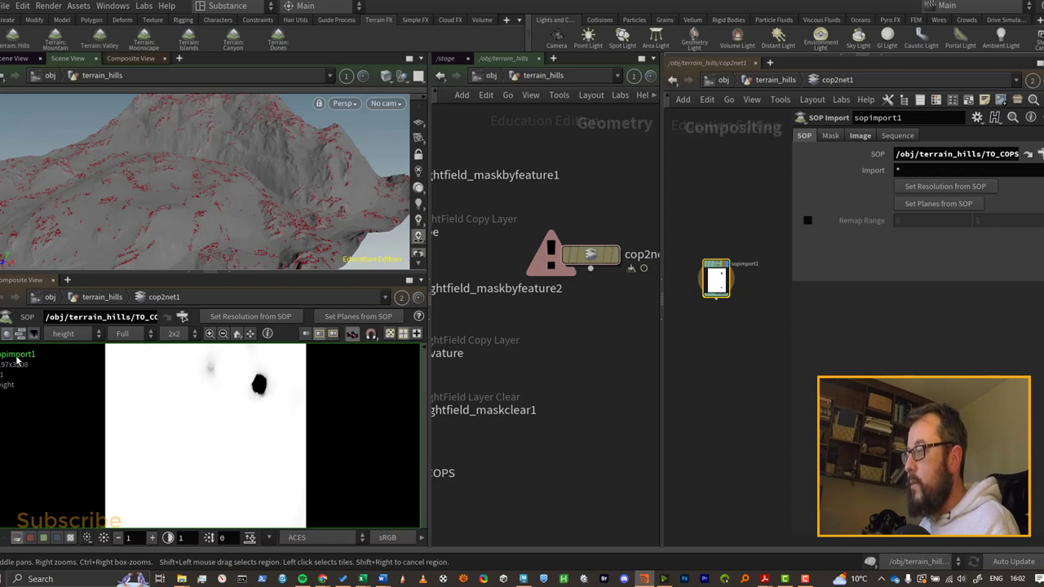
# Step: Match the image resolution to the heightfield and view the slope plane full-pane
pyautogui.click(972, 191)
pyautogui.click(955, 188)
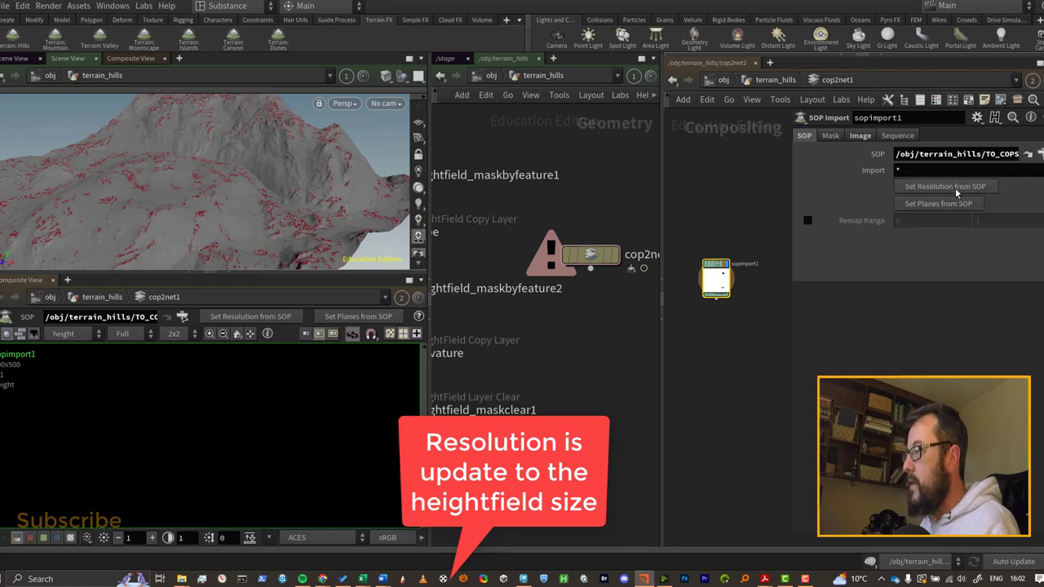
pyautogui.hotkey('ctrl', 'b')
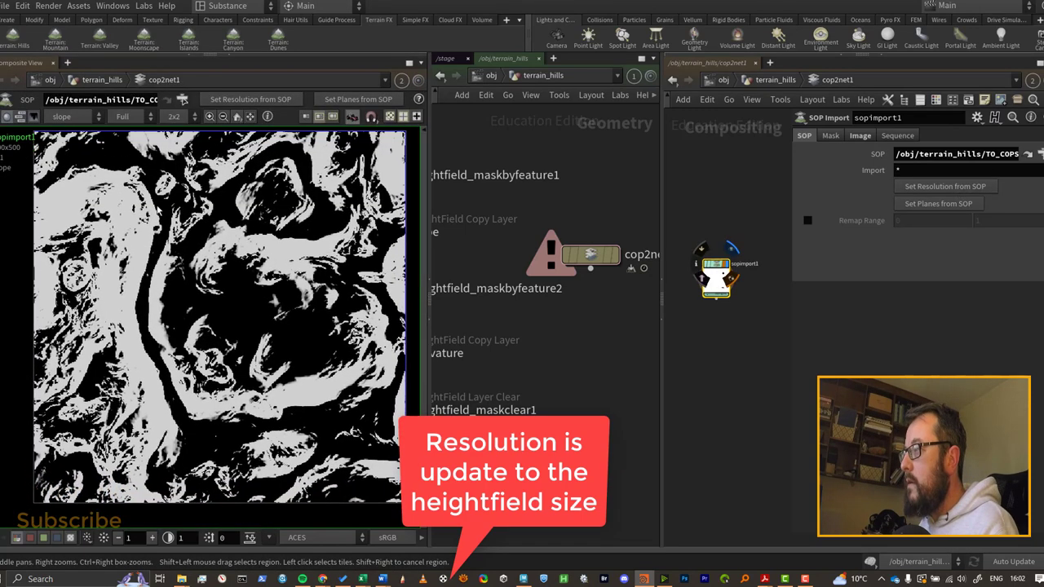
pyautogui.click(77, 120)
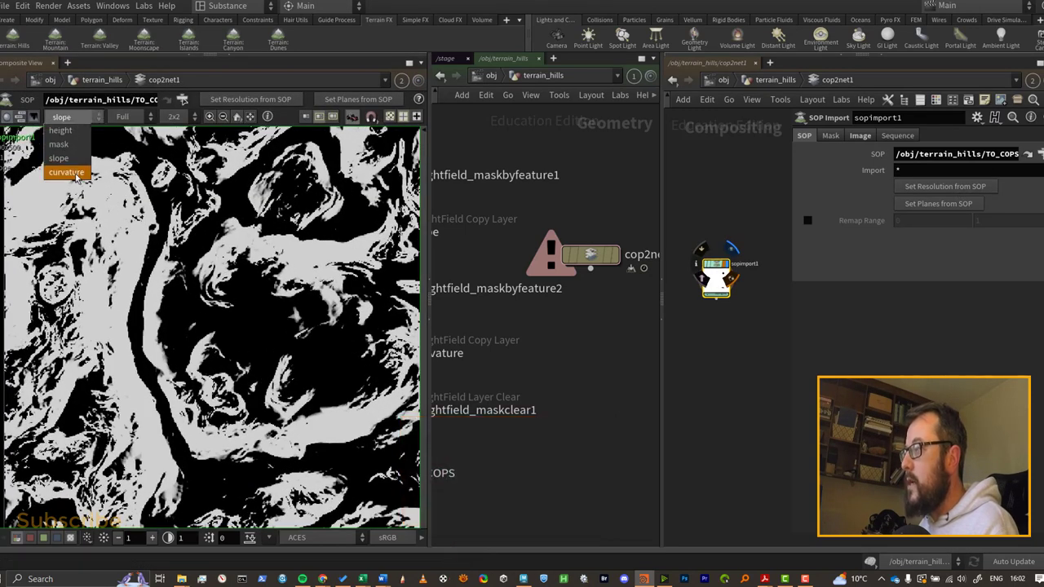
pyautogui.click(65, 172)
pyautogui.click(71, 121)
pyautogui.click(59, 158)
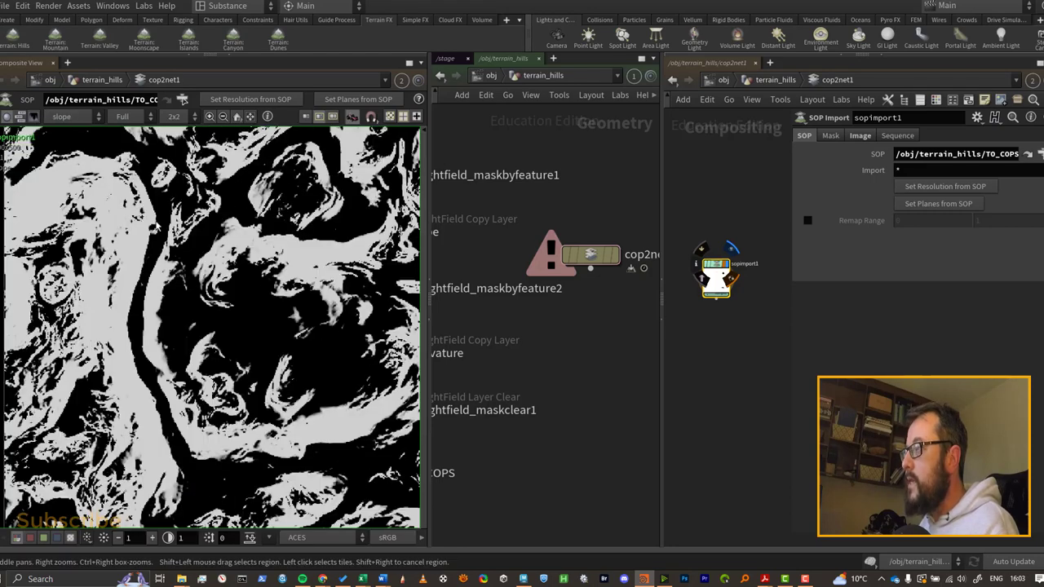
# Step: Review the available image planes and reframe the compositing network
pyautogui.scroll(-6, 212, 288)
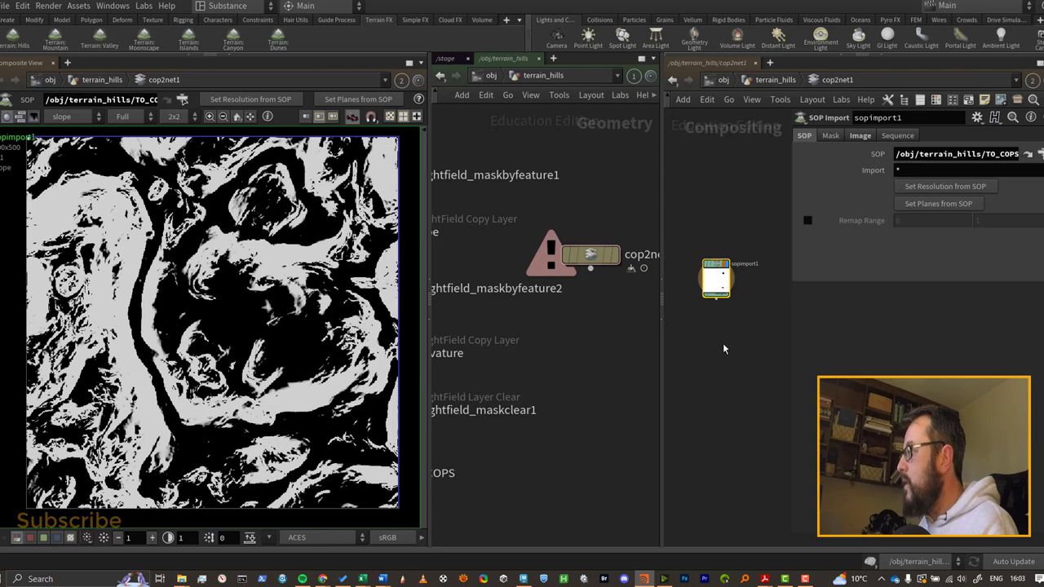
pyautogui.moveTo(732, 332); pyautogui.dragTo(749, 298, button='middle')
pyautogui.click(65, 117)
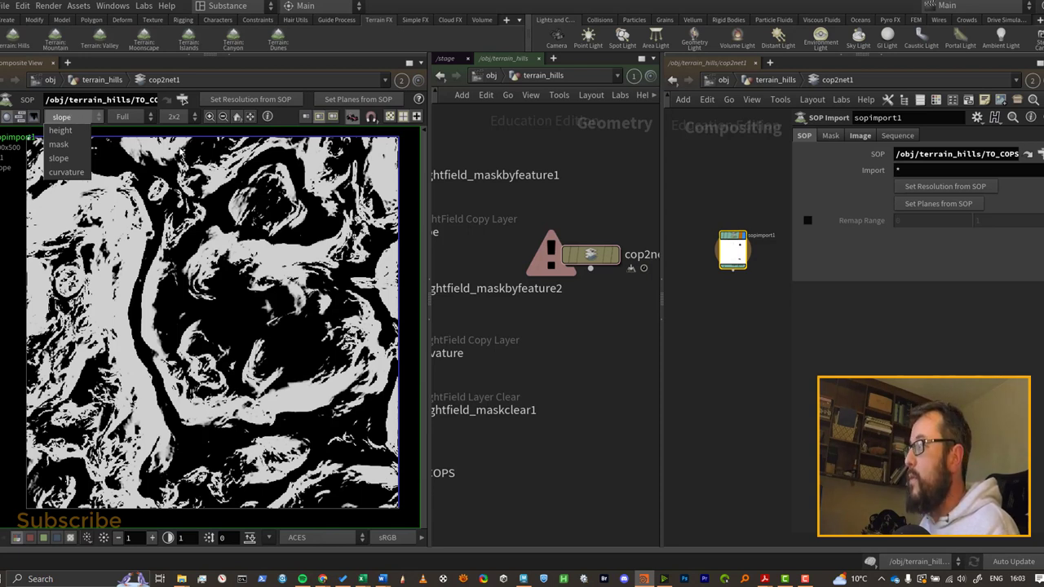
pyautogui.click(698, 217)
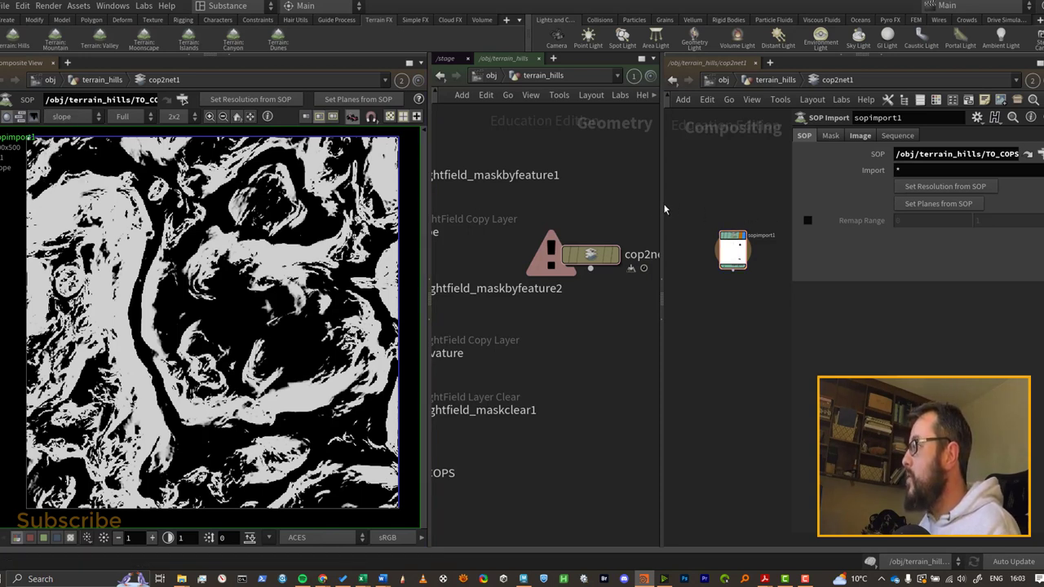
pyautogui.moveTo(662, 210); pyautogui.dragTo(535, 209)
pyautogui.moveTo(617, 210); pyautogui.dragTo(568, 180, button='middle')
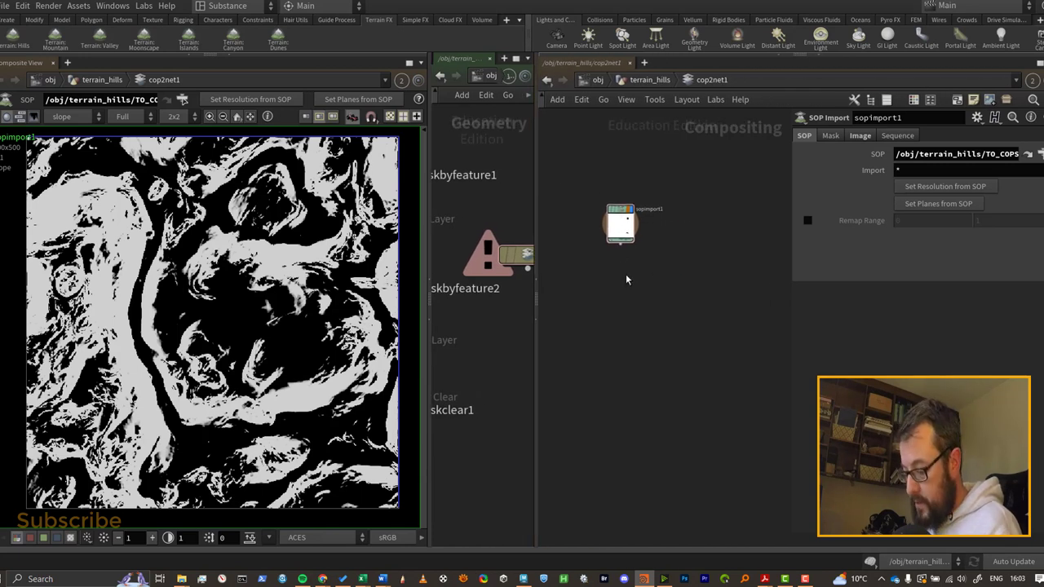
# Step: Add a VOP COP2 Filter fed by the SOP Import and go inside it
pyautogui.press('Tab')
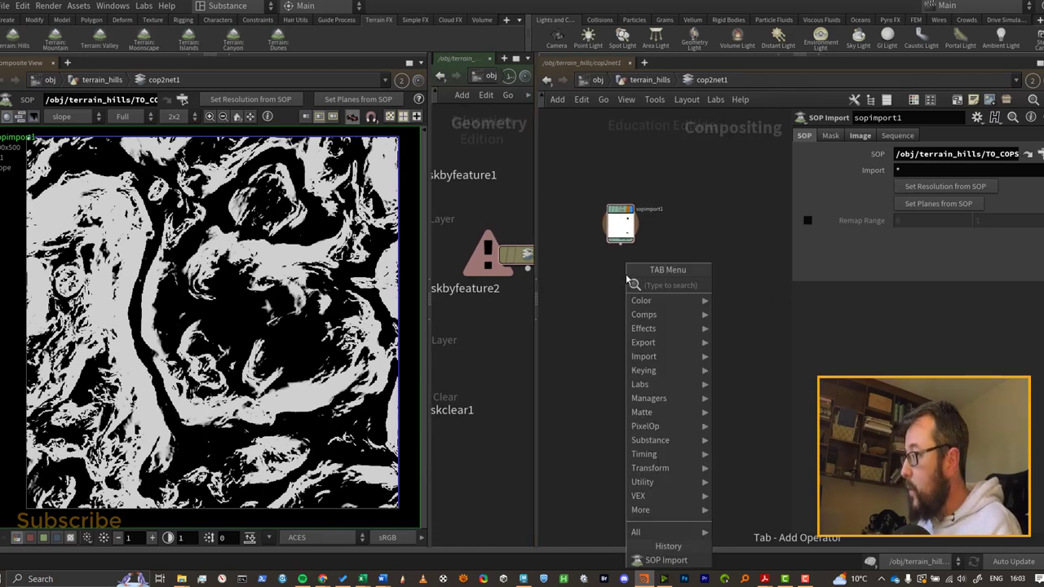
pyautogui.write('vop')
pyautogui.press('Down')
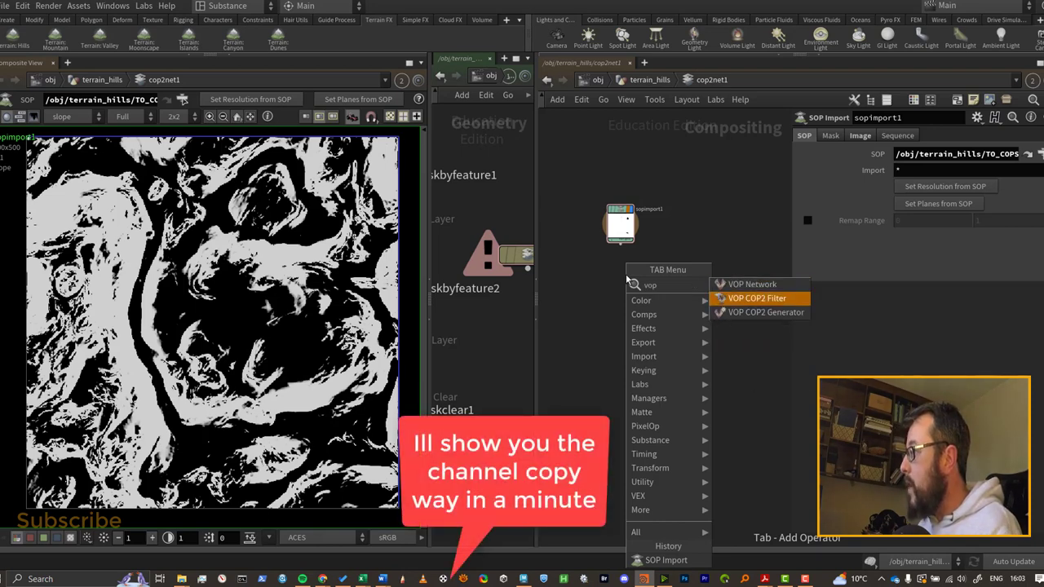
pyautogui.press('Return')
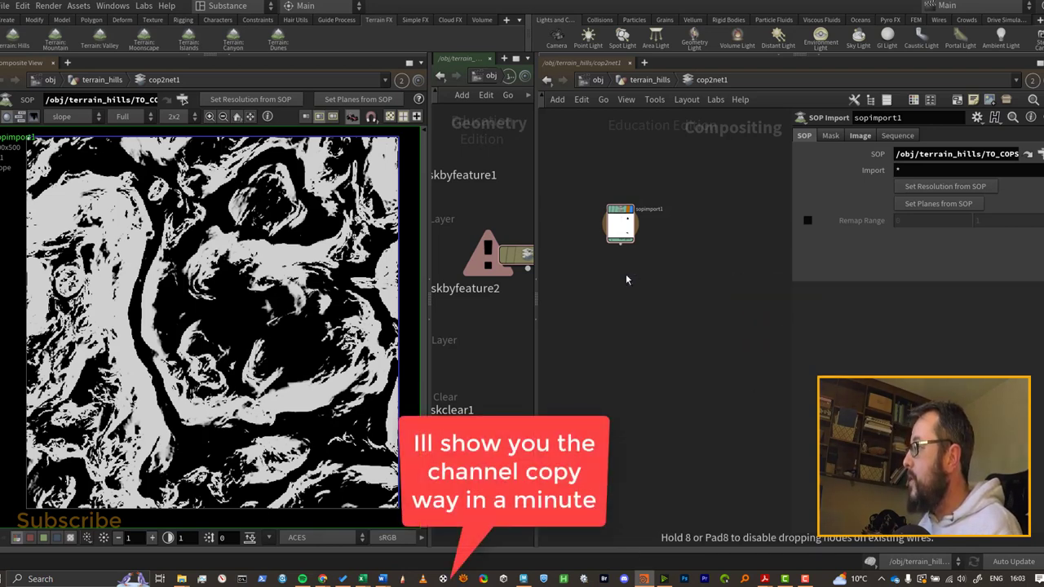
pyautogui.click(626, 274)
pyautogui.click(622, 244)
pyautogui.scroll(2, 622, 244)
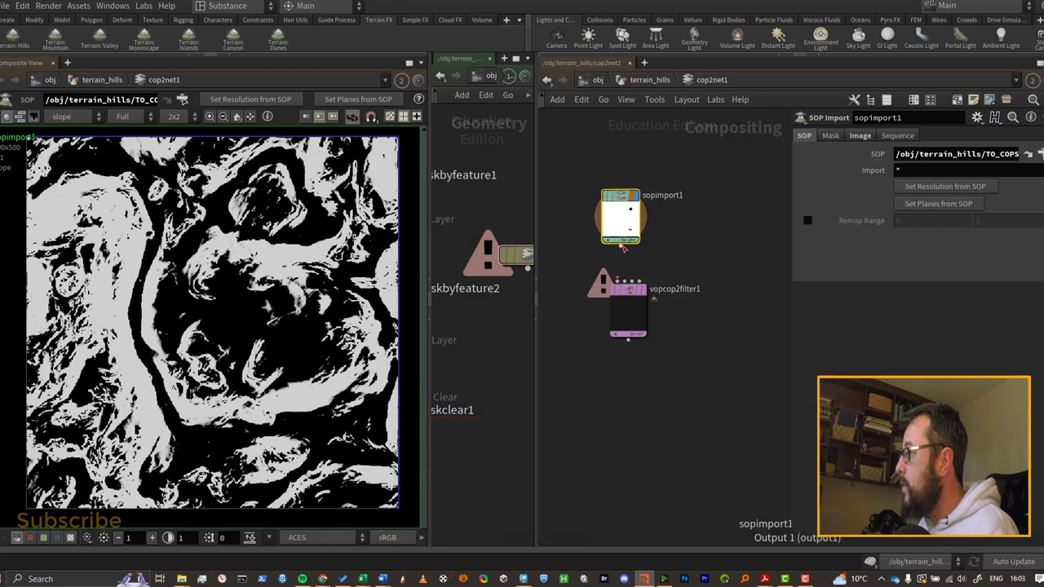
pyautogui.moveTo(621, 244); pyautogui.dragTo(629, 283)
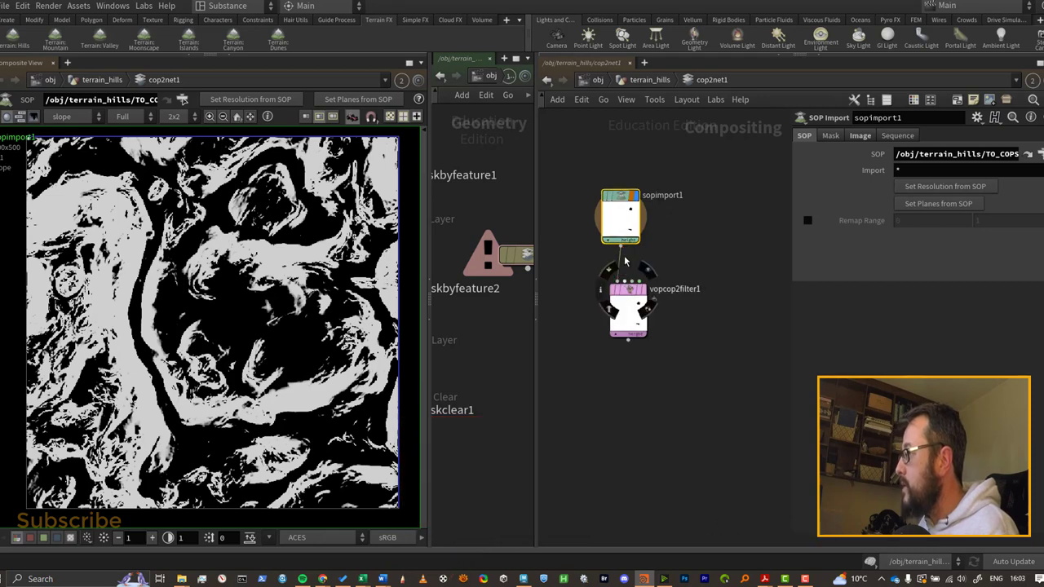
pyautogui.scroll(2, 625, 277)
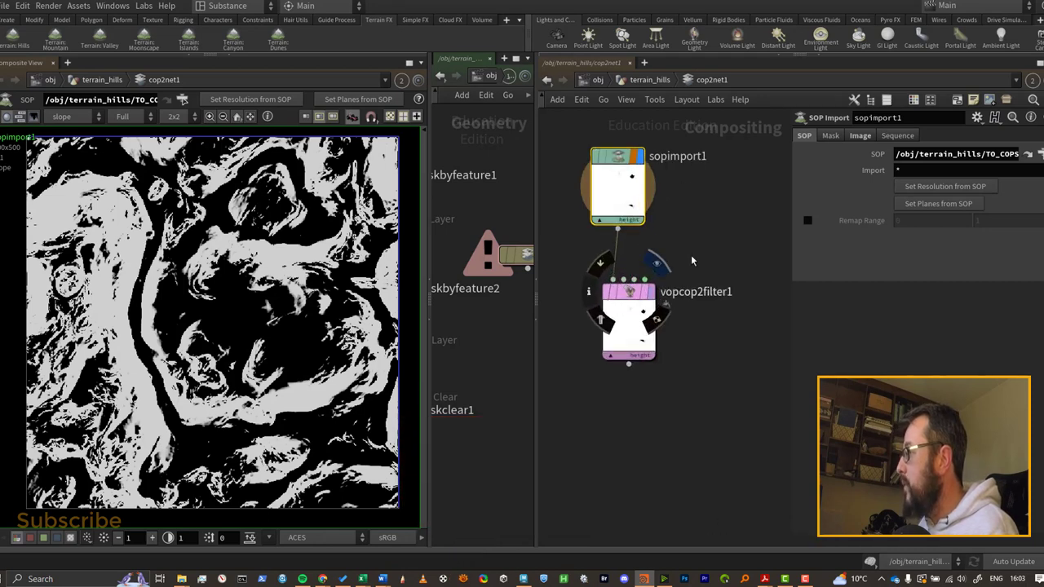
pyautogui.doubleClick(628, 295)
# Step: Inside the filter, add a Bind node named slope
pyautogui.press('h')
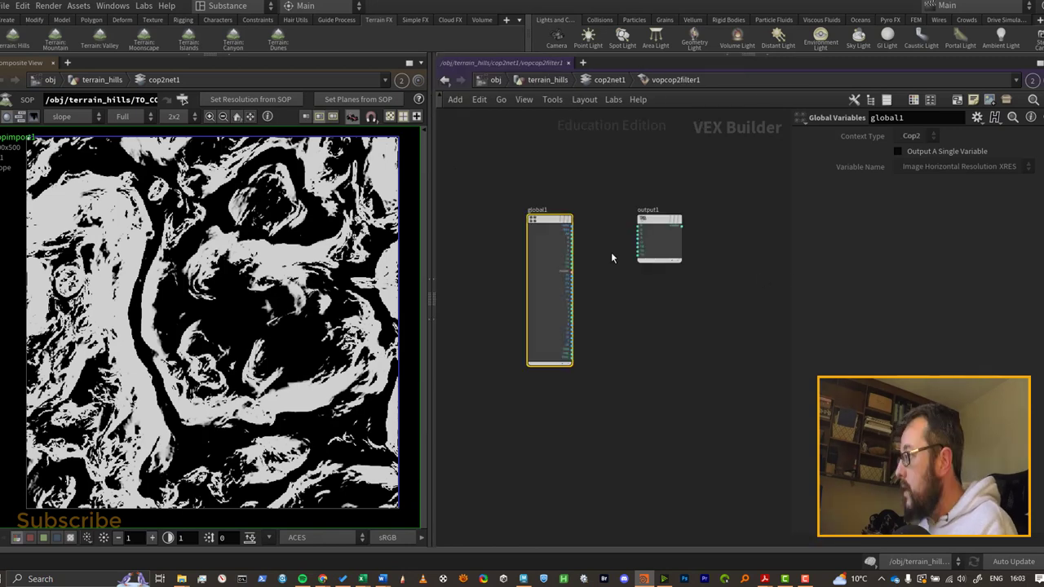
pyautogui.scroll(2, 611, 254)
pyautogui.moveTo(618, 244); pyautogui.dragTo(732, 228)
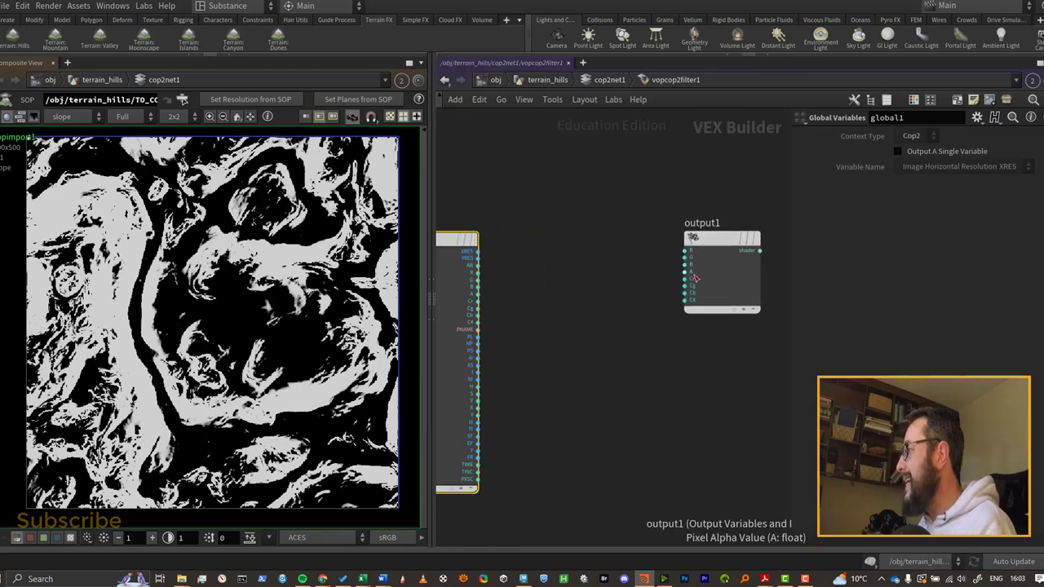
pyautogui.press('Tab')
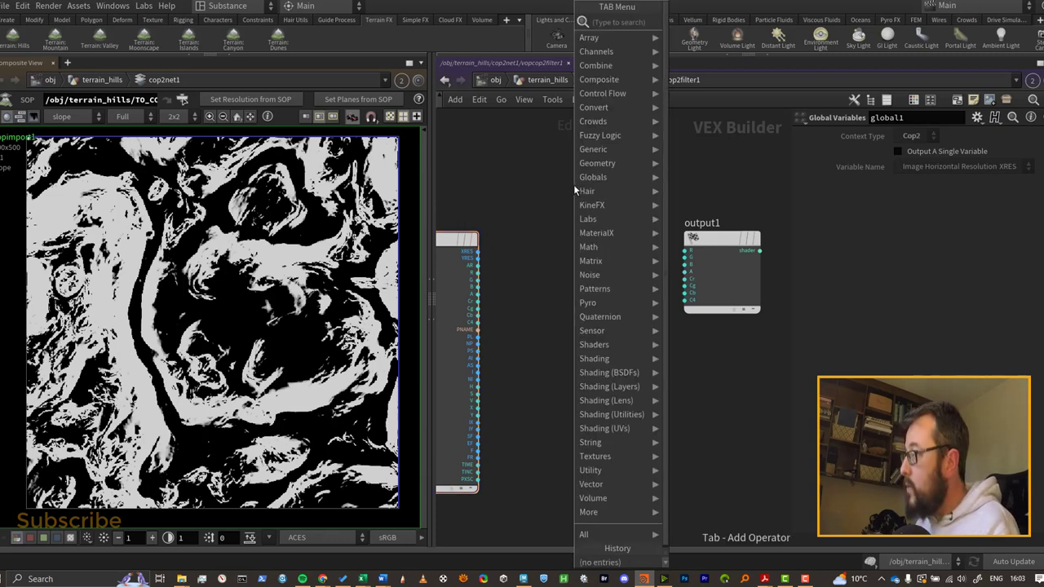
pyautogui.write('bind')
pyautogui.press('Return')
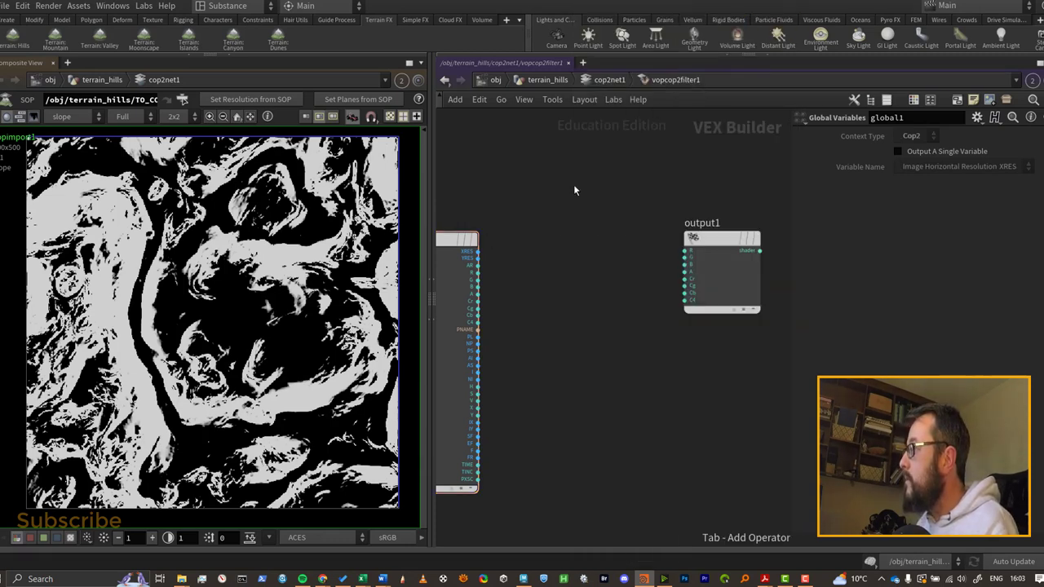
pyautogui.moveTo(573, 187); pyautogui.dragTo(535, 182)
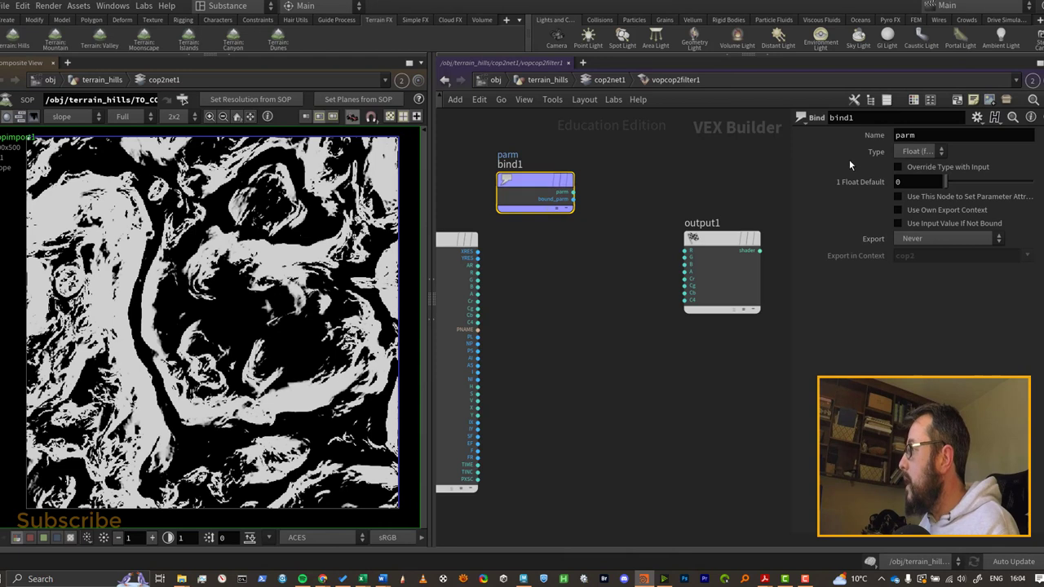
pyautogui.doubleClick(922, 137)
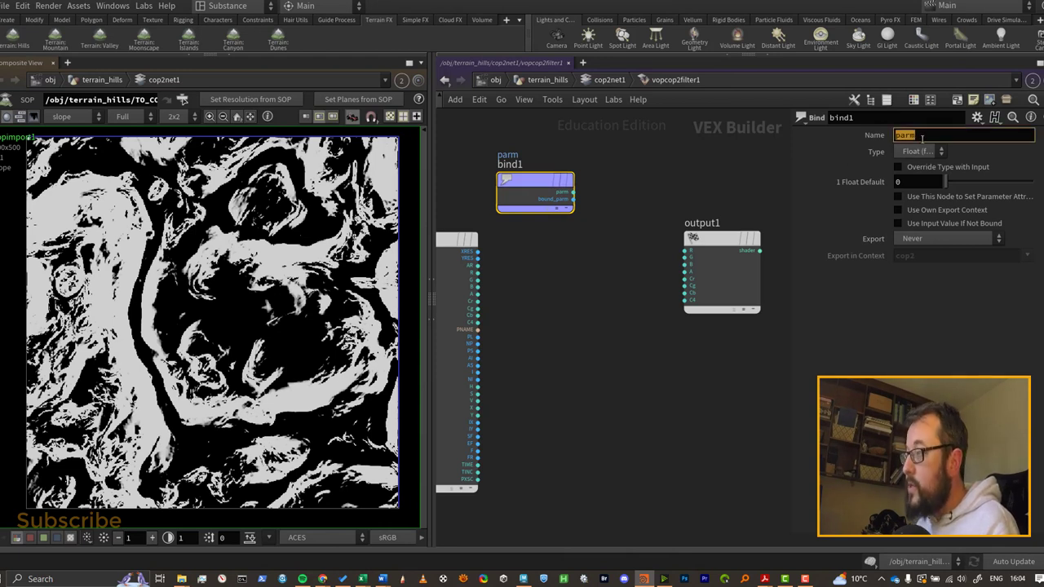
pyautogui.write('slope')
pyautogui.press('Return')
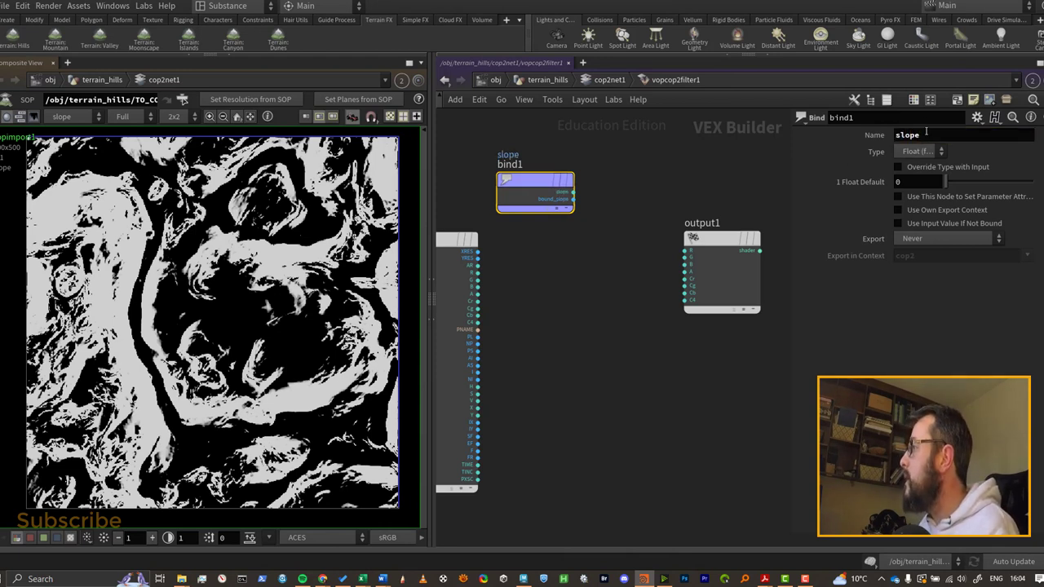
# Step: Keep slope's type as Float and wire it into output1's first (red) input
pyautogui.click(929, 152)
pyautogui.click(928, 164)
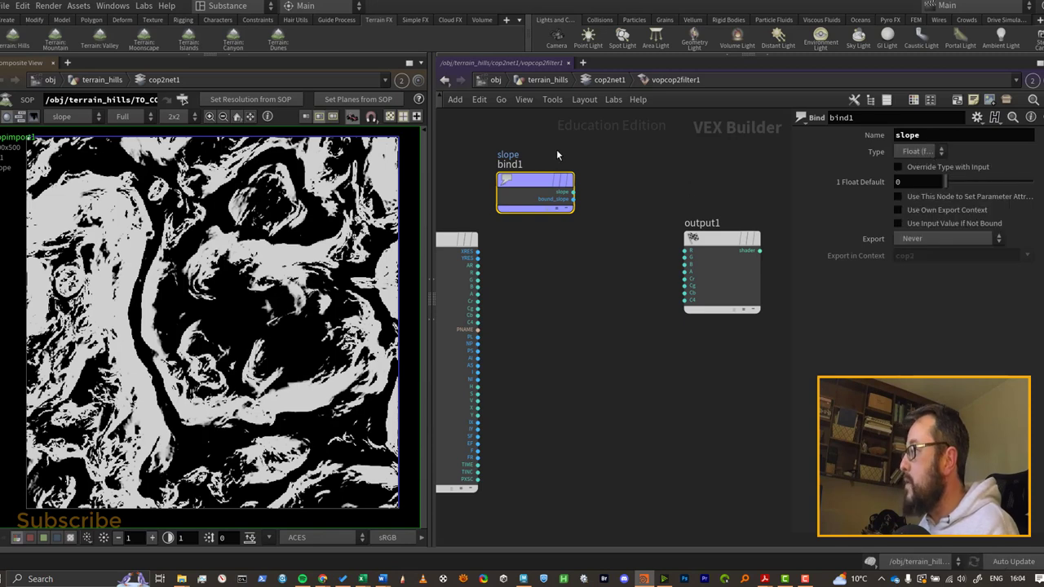
pyautogui.moveTo(630, 184); pyautogui.dragTo(548, 203, button='middle')
pyautogui.moveTo(491, 212)
pyautogui.mouseDown()
pyautogui.moveTo(585, 244)
pyautogui.moveTo(602, 270)
pyautogui.mouseUp()
pyautogui.moveTo(448, 206); pyautogui.dragTo(495, 194)
pyautogui.moveTo(501, 237); pyautogui.dragTo(548, 203, button='middle')
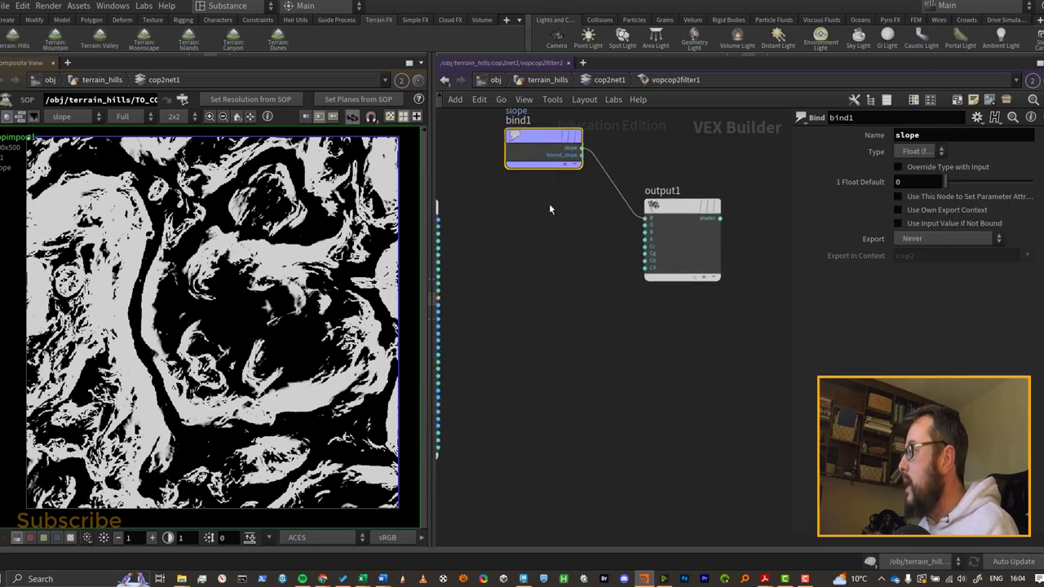
# Step: Add a second Bind named curvature and wire it into output1's green input
pyautogui.press('Tab')
pyautogui.write('bin')
pyautogui.press('Return')
pyautogui.click(548, 204)
pyautogui.click(942, 134)
pyautogui.write('xurvature')
pyautogui.press('Return')
pyautogui.moveTo(582, 222); pyautogui.dragTo(645, 225)
# Step: Back in cop2net1, display the filter's C plane in the viewer
pyautogui.click(610, 79)
pyautogui.click(675, 80)
pyautogui.click(609, 79)
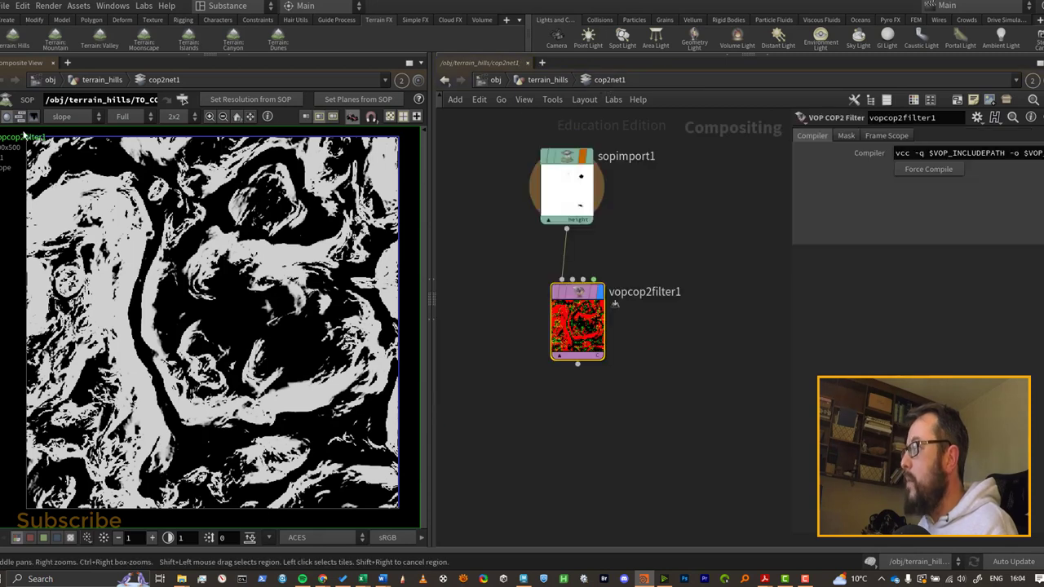
pyautogui.click(91, 118)
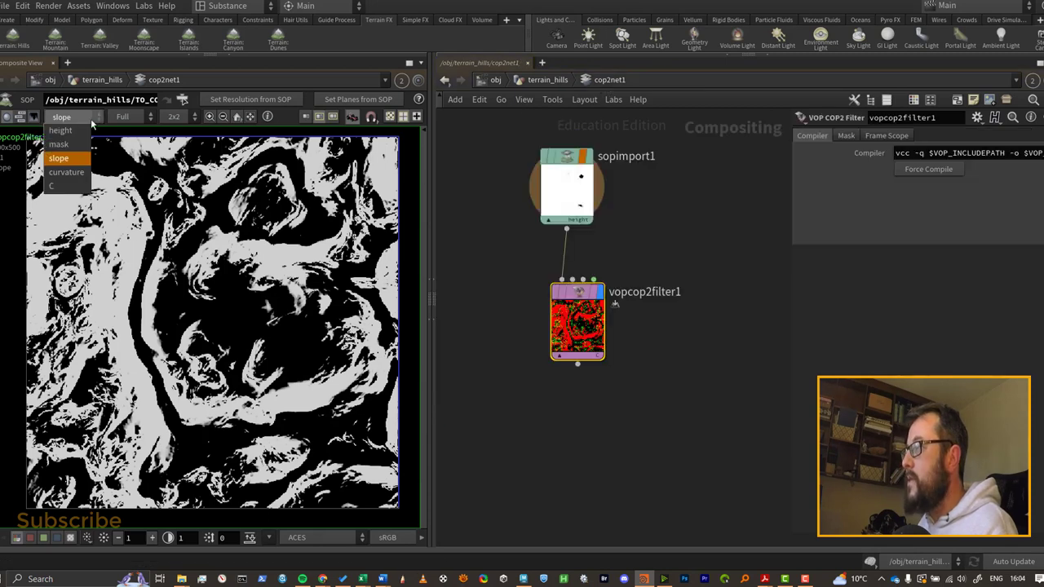
pyautogui.click(62, 190)
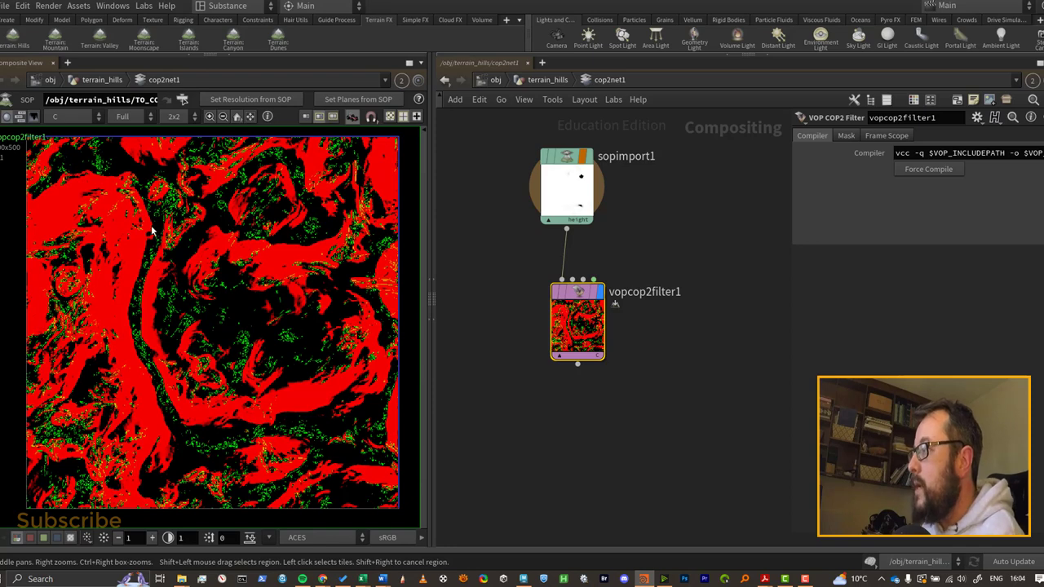
# Step: Check the red, green and blue channels of C individually, briefly revisiting the filter's inside
pyautogui.click(32, 539)
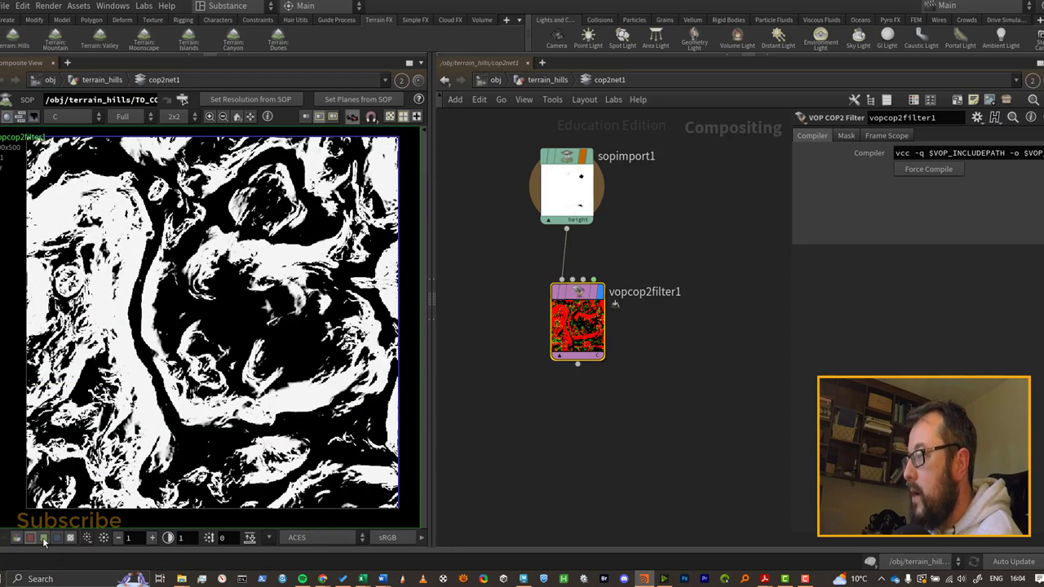
pyautogui.click(44, 538)
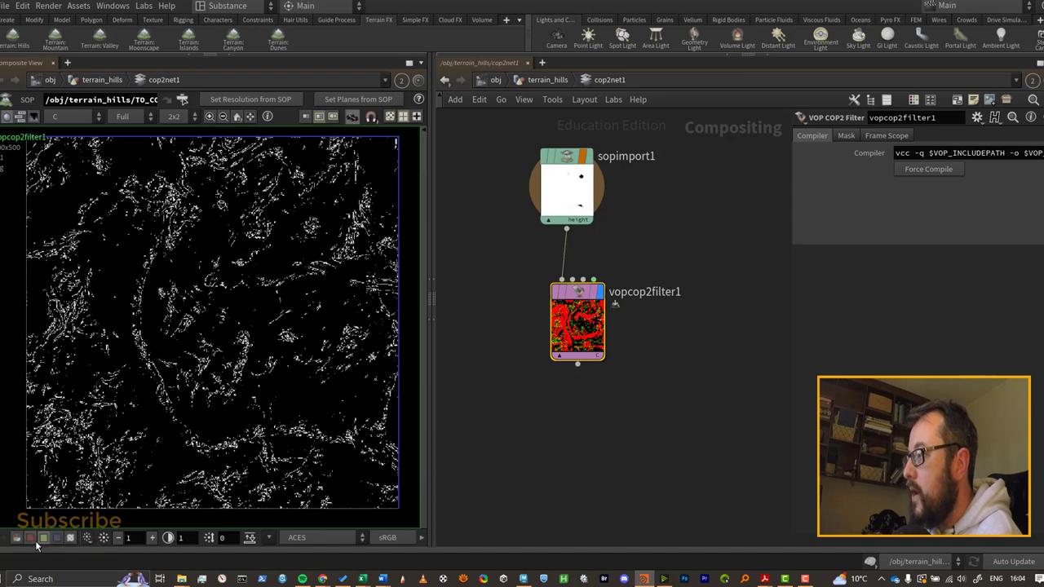
pyautogui.click(31, 538)
pyautogui.doubleClick(577, 322)
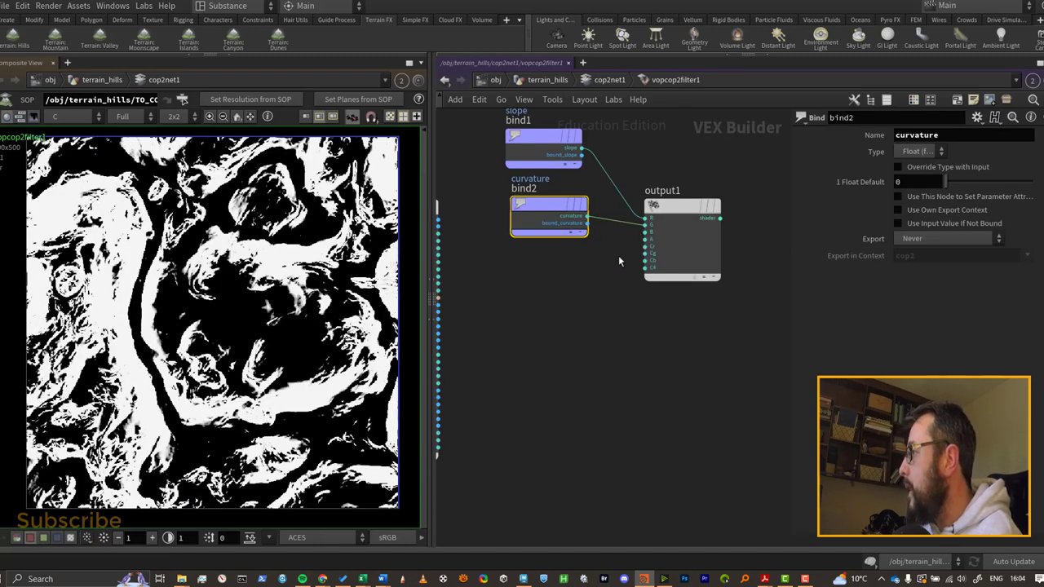
pyautogui.click(614, 79)
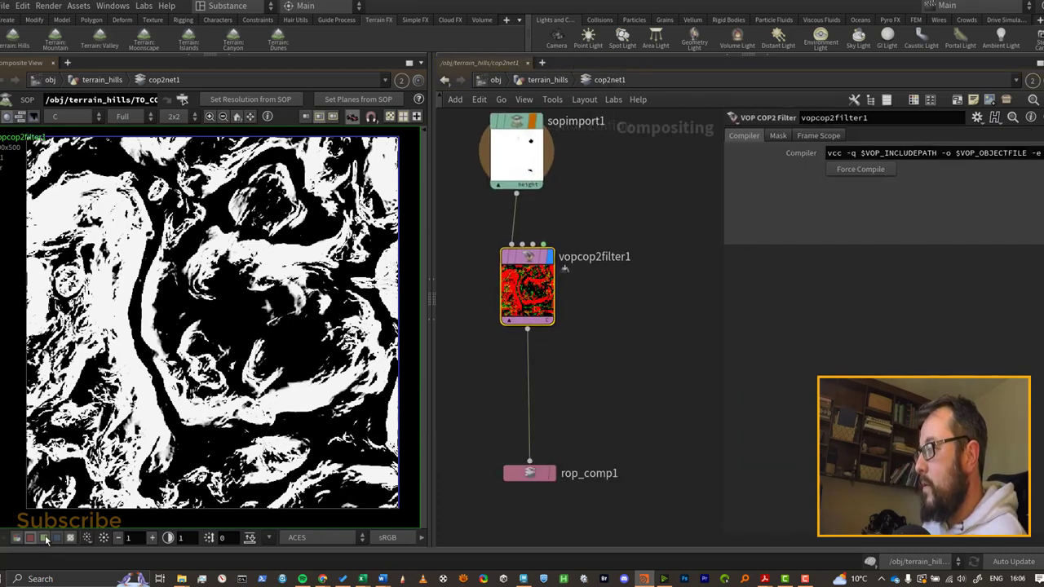
# Step: Show the C plane with all RGB channels together
pyautogui.click(44, 538)
pyautogui.click(30, 537)
pyautogui.click(16, 538)
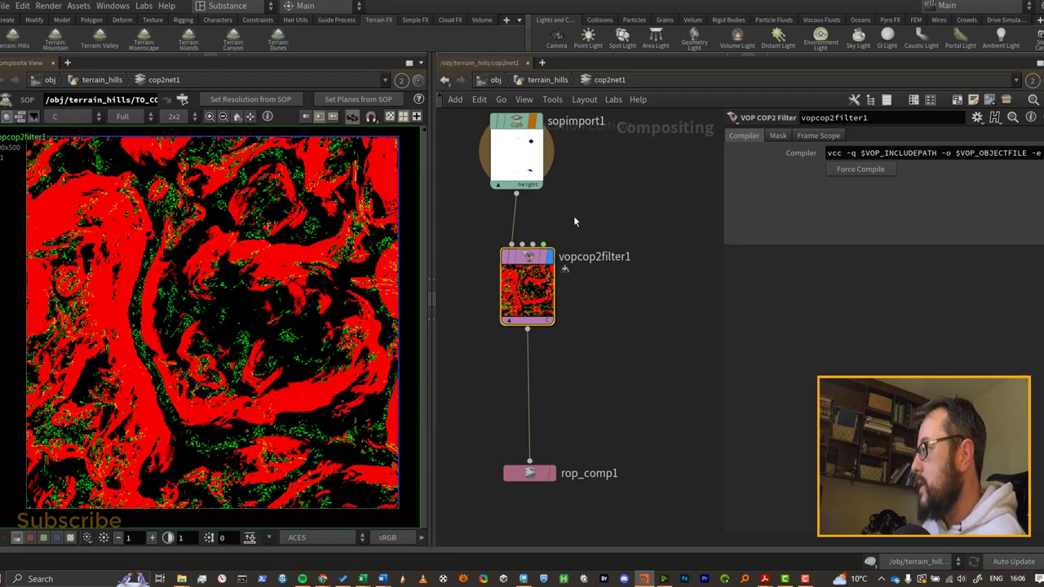
# Step: Inspect rop_comp1's ROP File Output settings, then reselect the VOP COP2 filter
pyautogui.moveTo(536, 261)
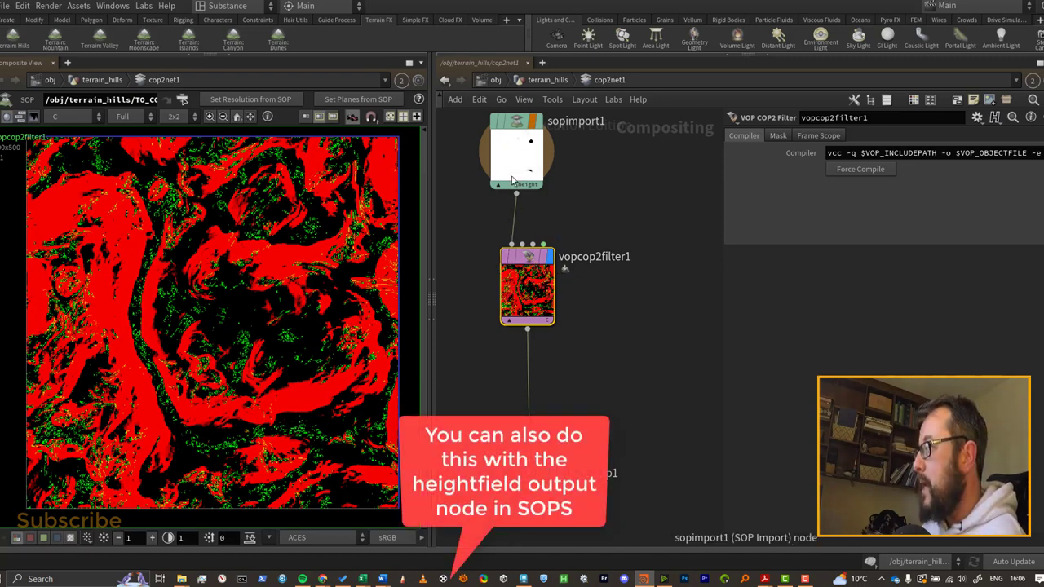
pyautogui.click(615, 474)
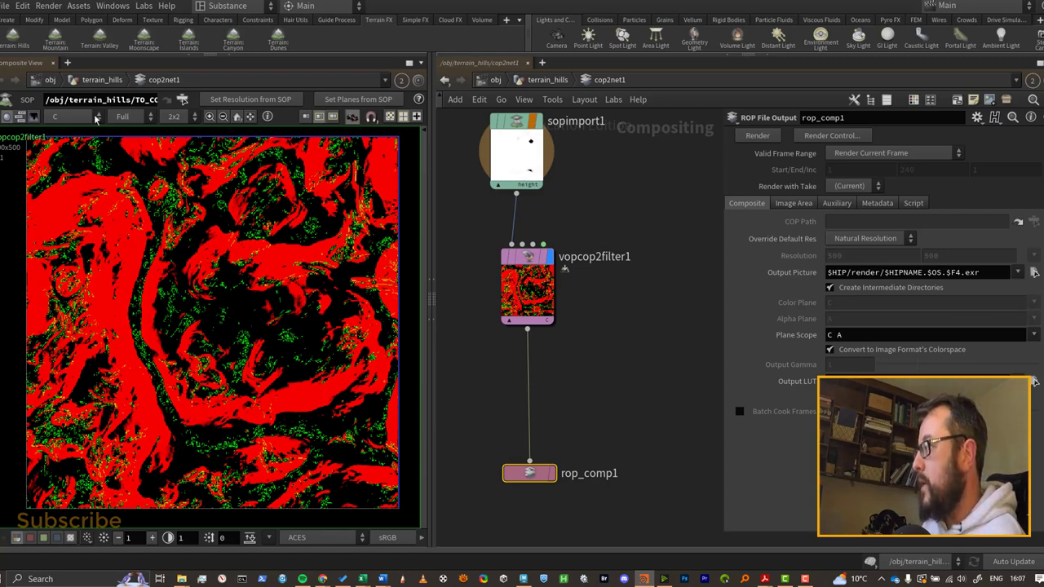
pyautogui.click(526, 269)
# Step: Add a Channel Copy node (channelcopy1) and wire sopimport1 into its first input
pyautogui.press('Tab')
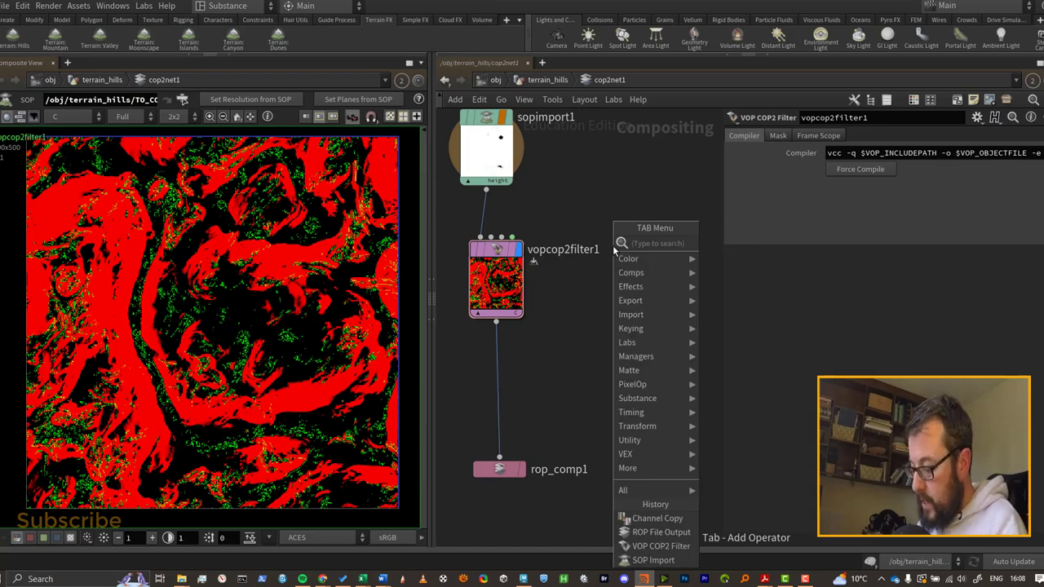
pyautogui.write('channel')
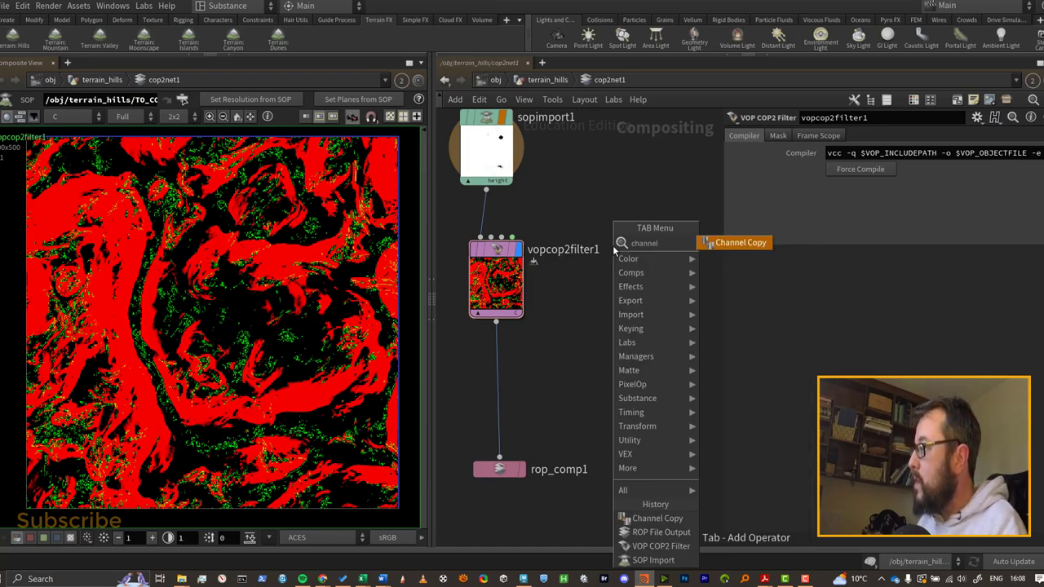
pyautogui.press('Return')
pyautogui.click(614, 250)
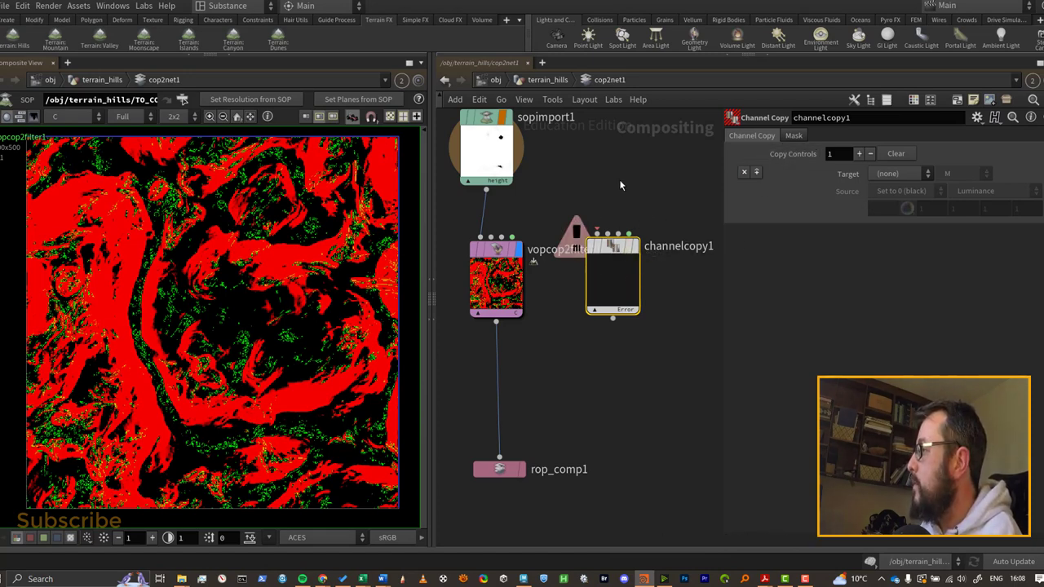
pyautogui.moveTo(620, 186); pyautogui.dragTo(459, 216, button='middle')
pyautogui.click(441, 199)
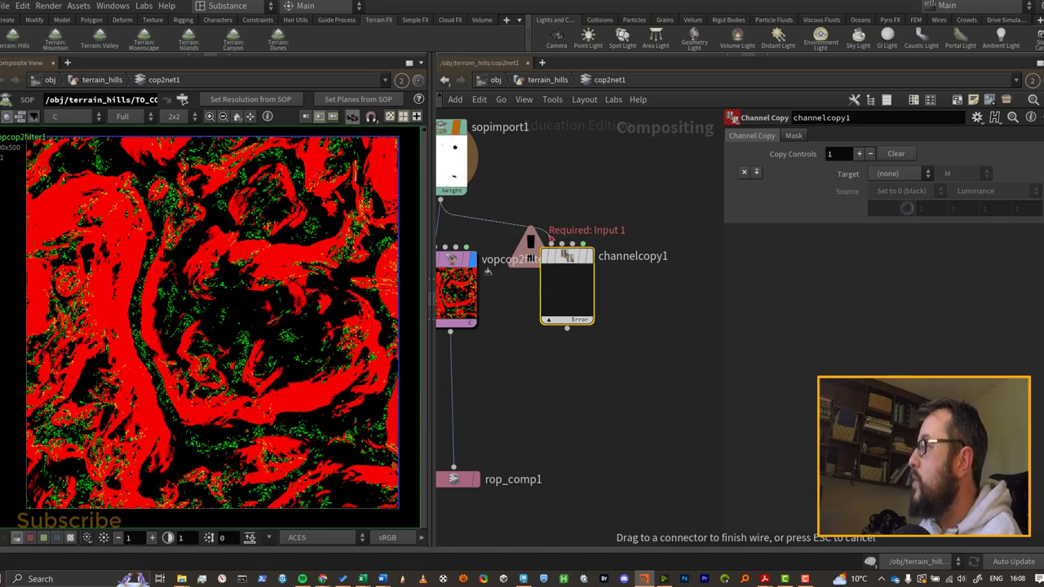
pyautogui.click(552, 243)
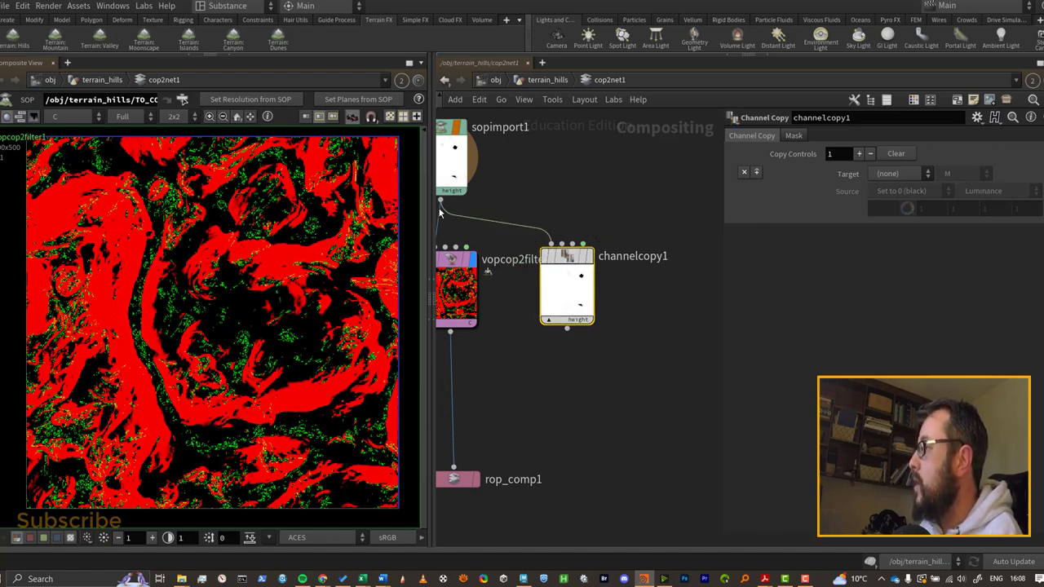
# Step: Set channelcopy1's target to a new C (rgb) plane and its source to Input 1 slope
pyautogui.click(913, 173)
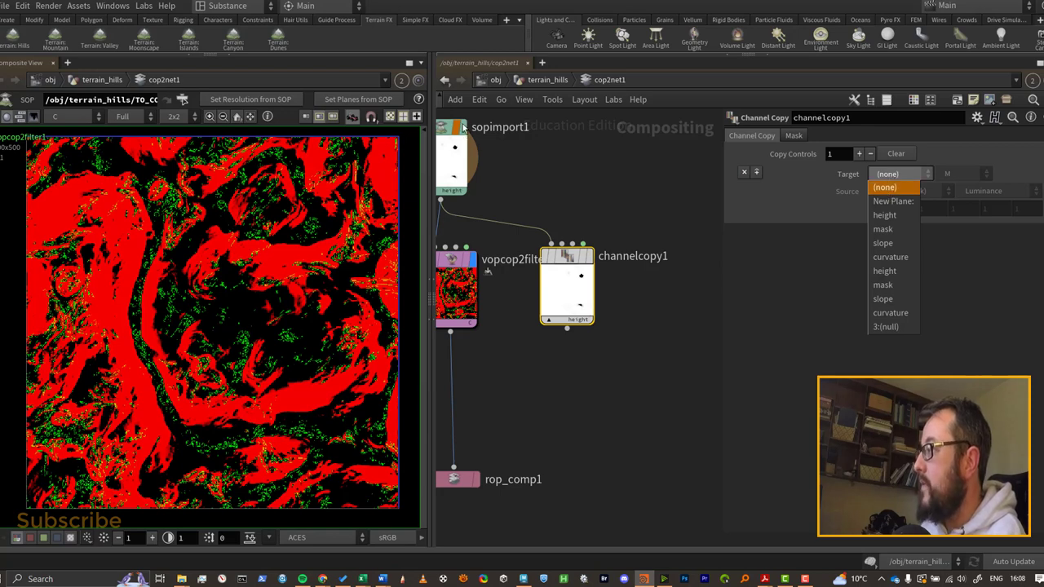
pyautogui.click(899, 202)
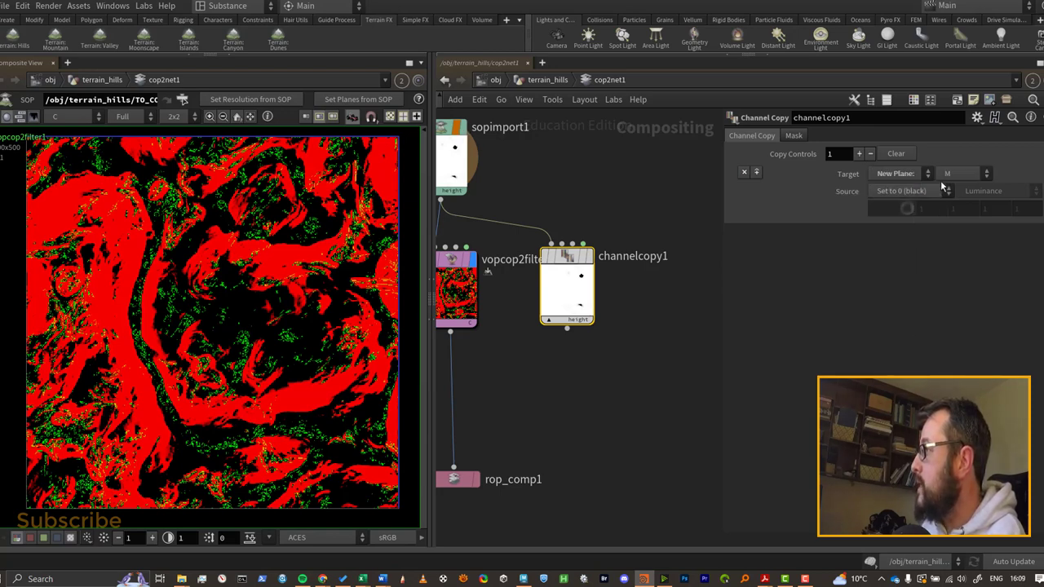
pyautogui.click(952, 174)
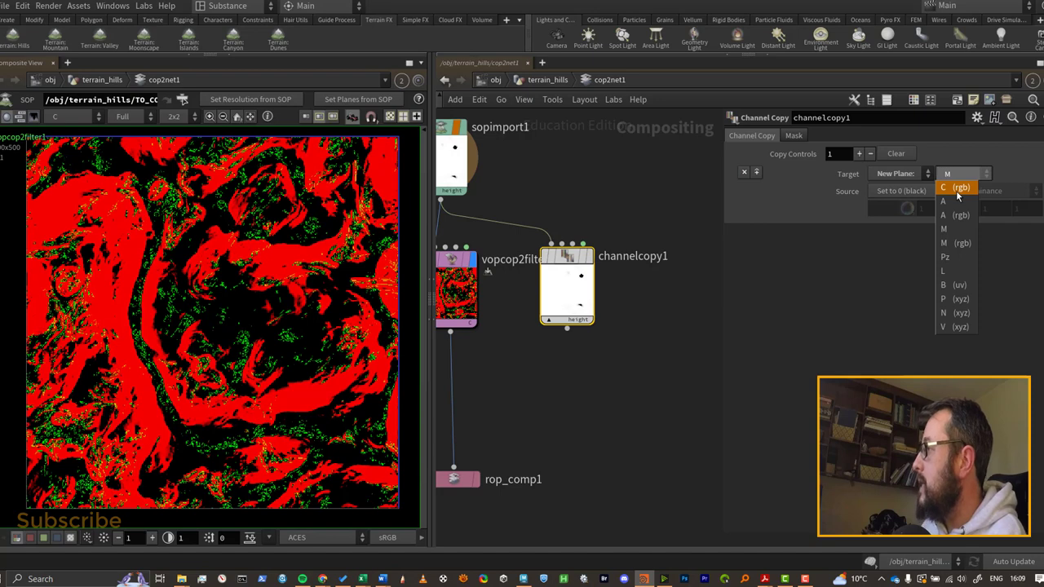
pyautogui.click(959, 189)
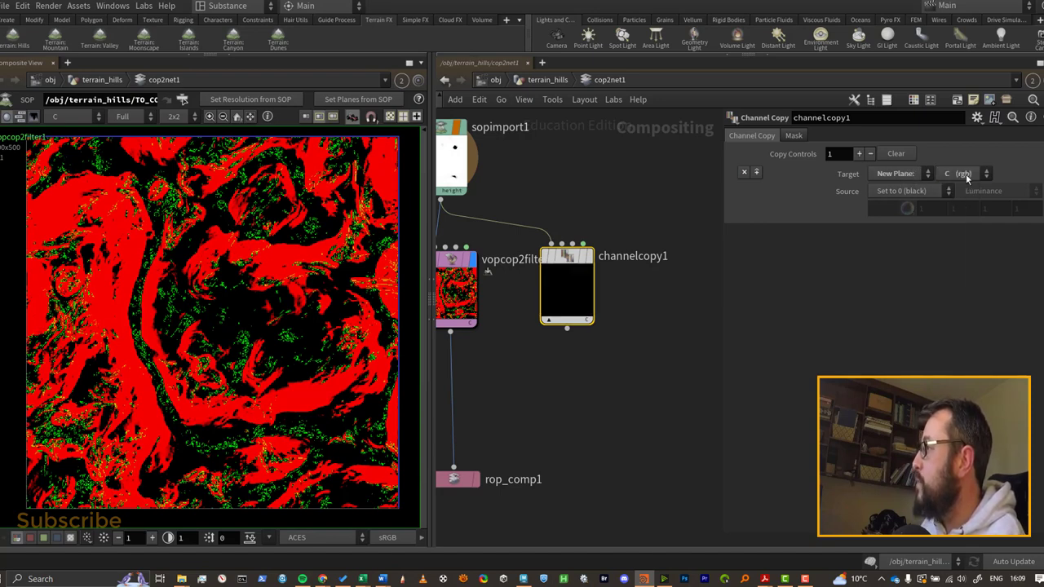
pyautogui.click(933, 192)
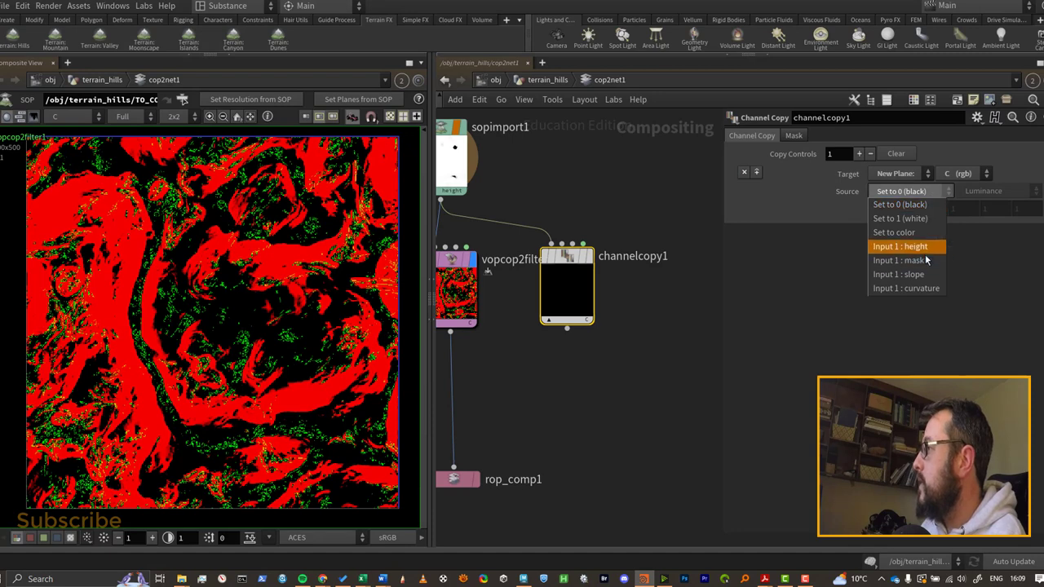
pyautogui.click(926, 275)
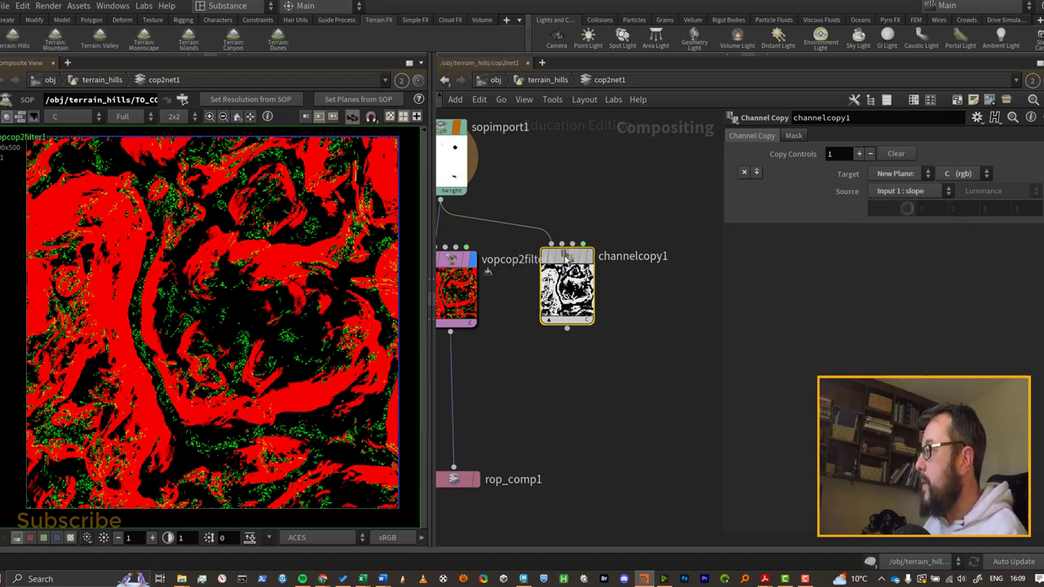
# Step: Paste a copy of the slope channel copy as channelcopy2, sourcing Input 1 curvature instead
pyautogui.press('Tab')
pyautogui.click(676, 261)
pyautogui.moveTo(676, 253); pyautogui.dragTo(608, 252, button='middle')
pyautogui.click(900, 193)
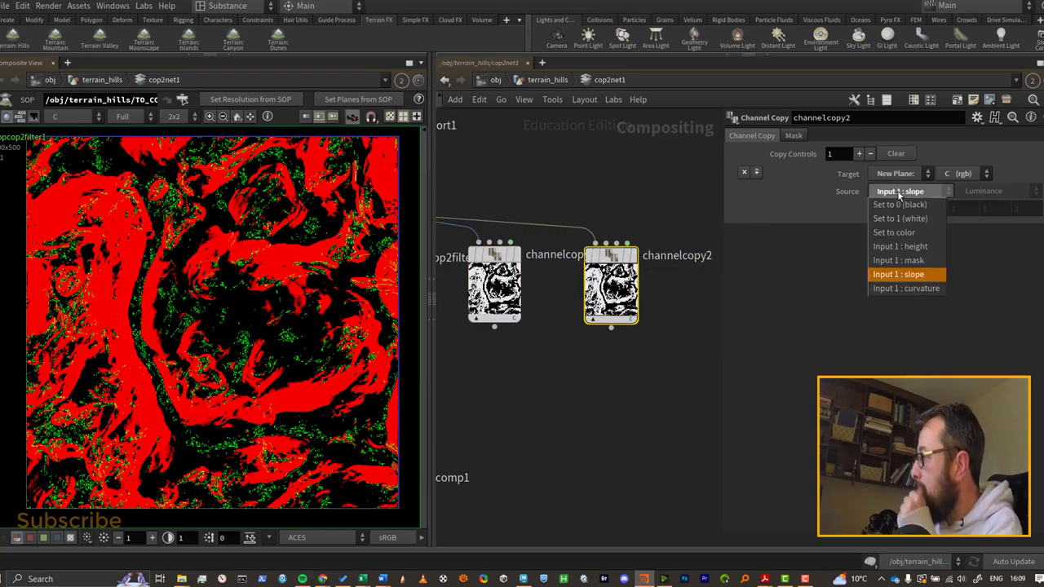
pyautogui.click(908, 289)
# Step: Add channelcopy3 fed by both mask copies, copying Input 1 C.r into C.r
pyautogui.press('Tab')
pyautogui.write('ch')
pyautogui.press('Return')
pyautogui.click(534, 349)
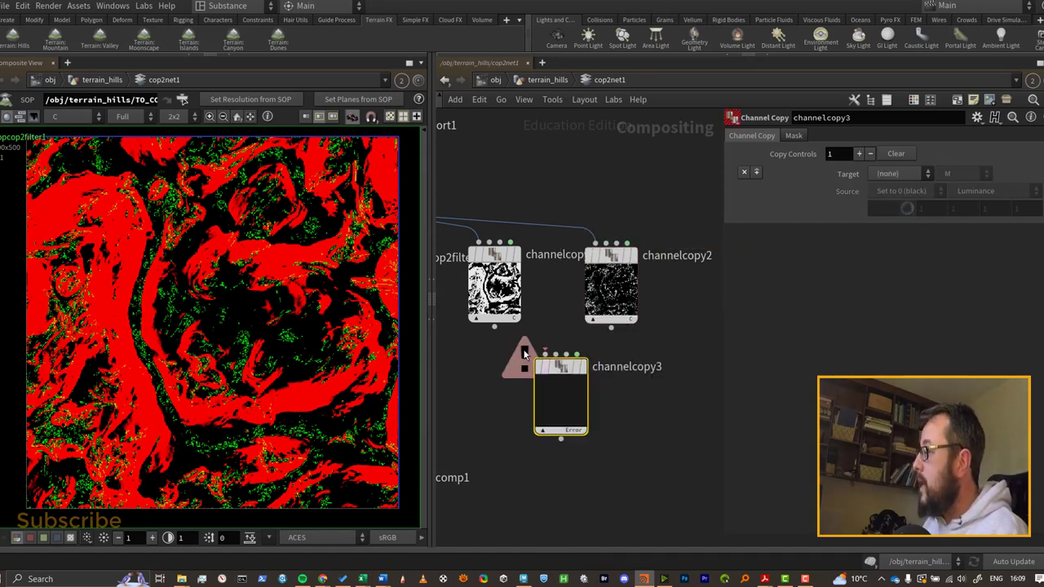
pyautogui.moveTo(494, 327); pyautogui.dragTo(567, 377)
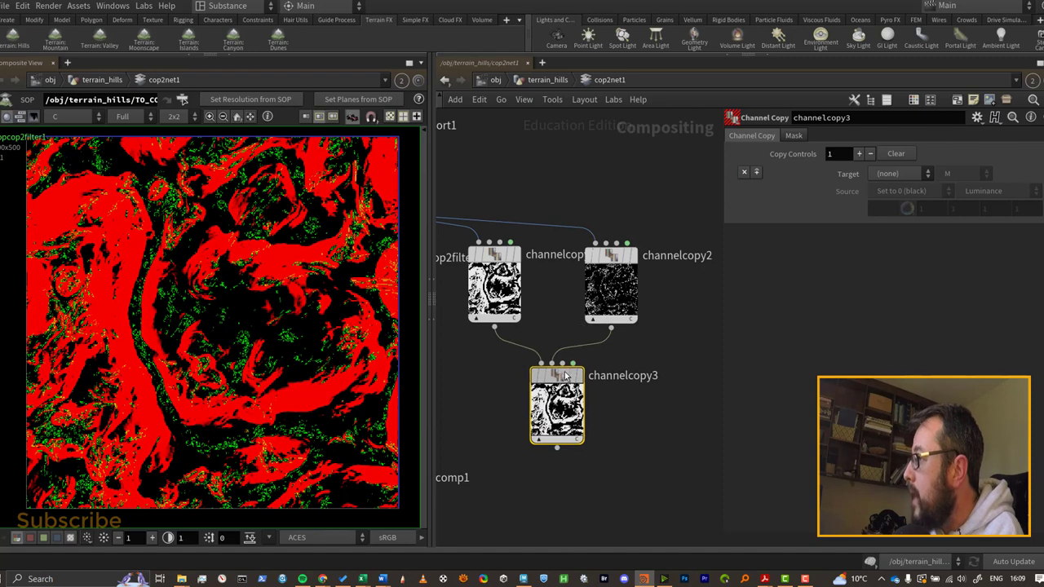
pyautogui.click(900, 174)
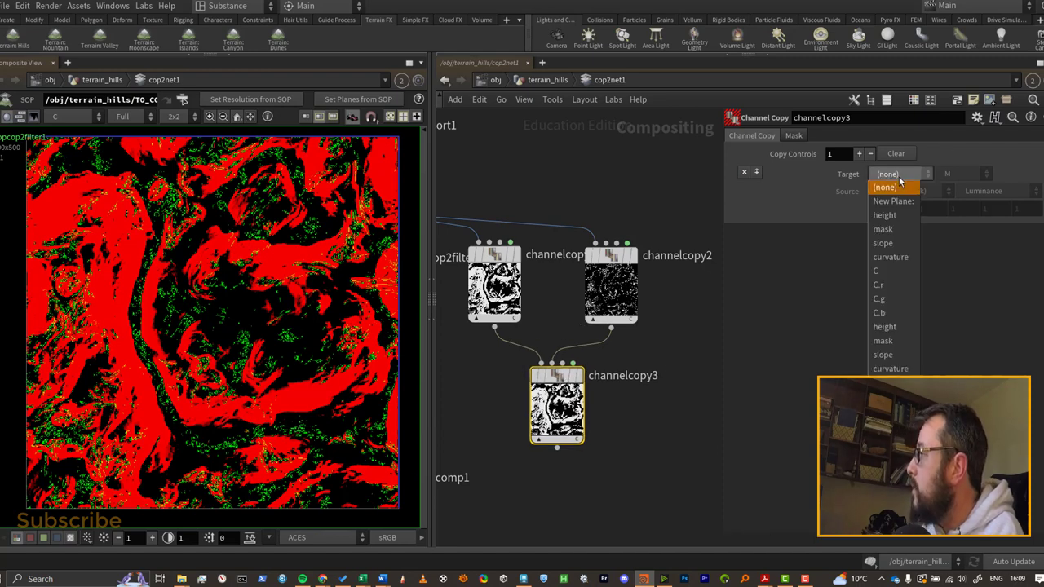
pyautogui.click(908, 293)
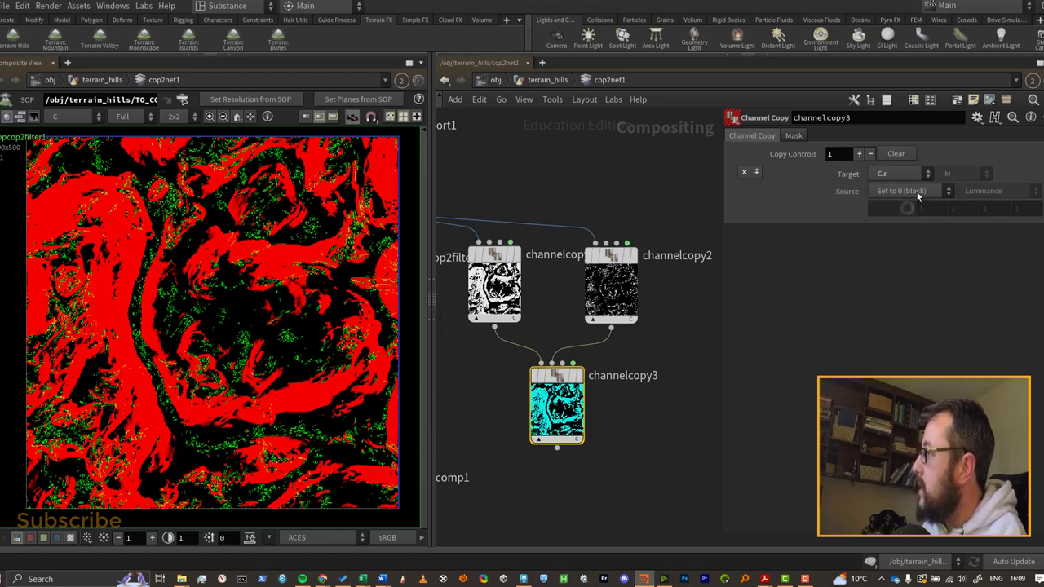
pyautogui.click(917, 194)
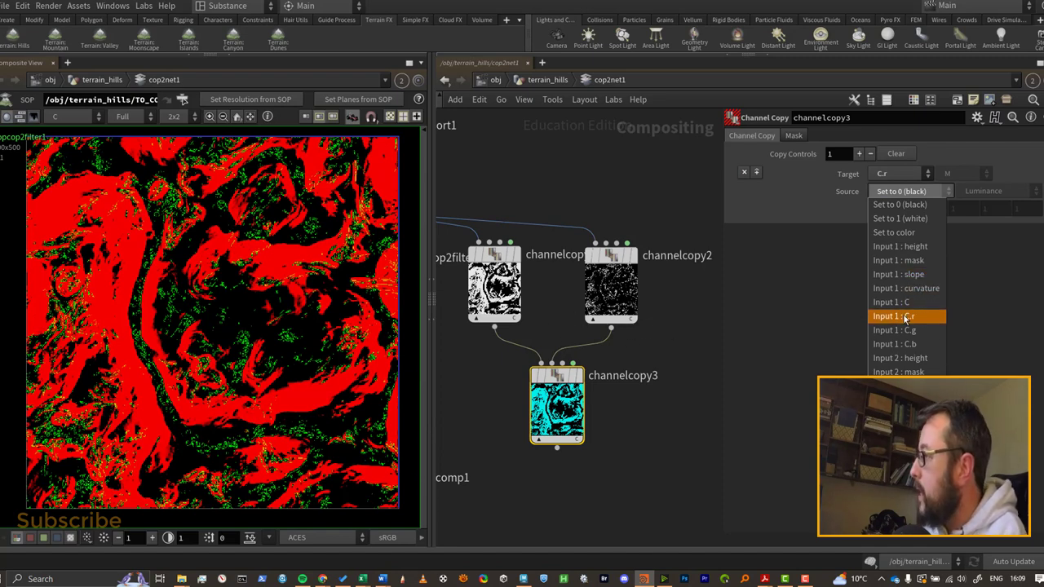
pyautogui.click(929, 321)
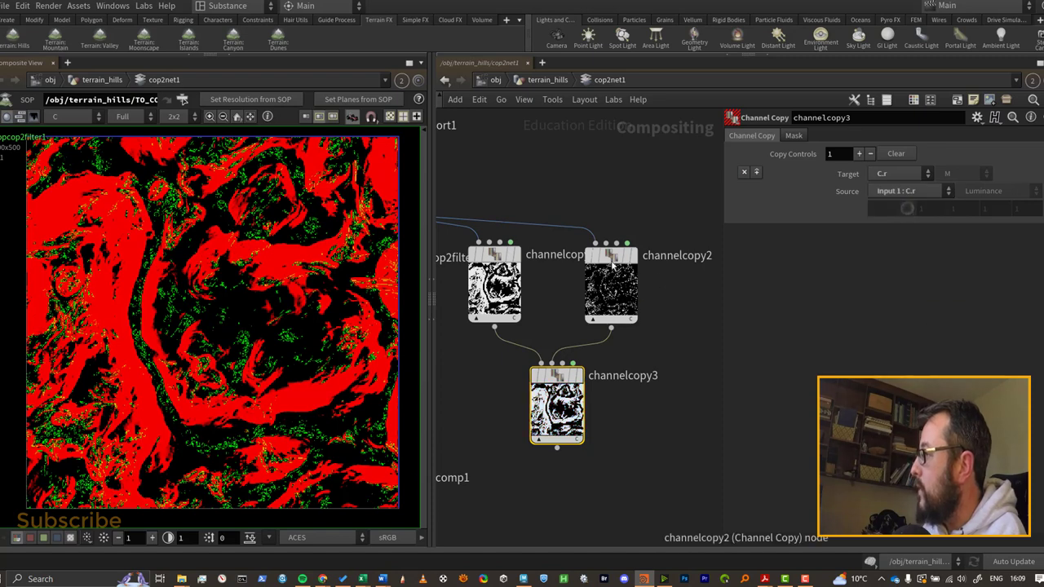
# Step: Add a second copy entry to channelcopy3 that fills C.g from Input 2 curvature
pyautogui.moveTo(611, 258)
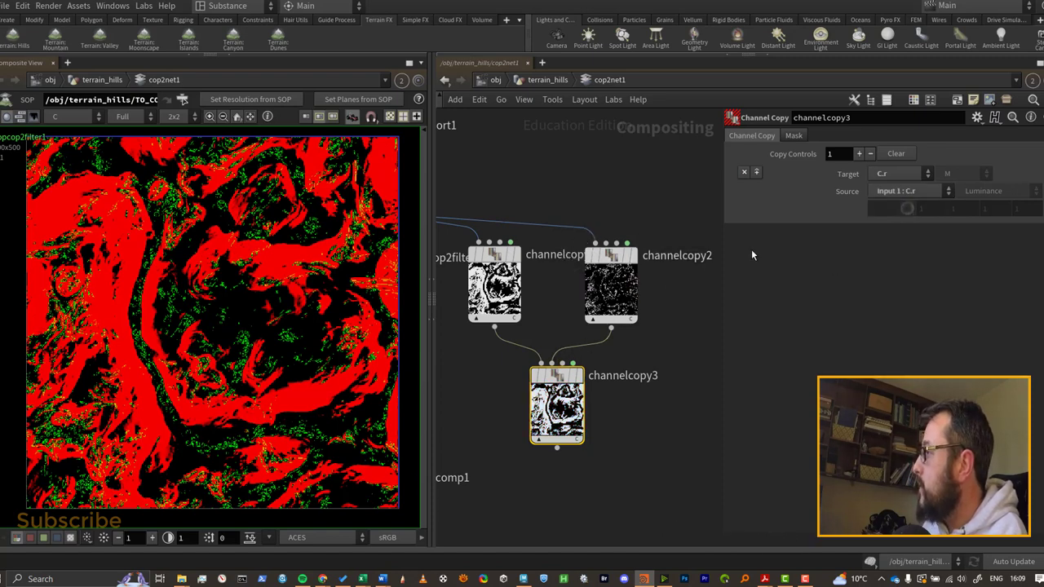
pyautogui.click(756, 172)
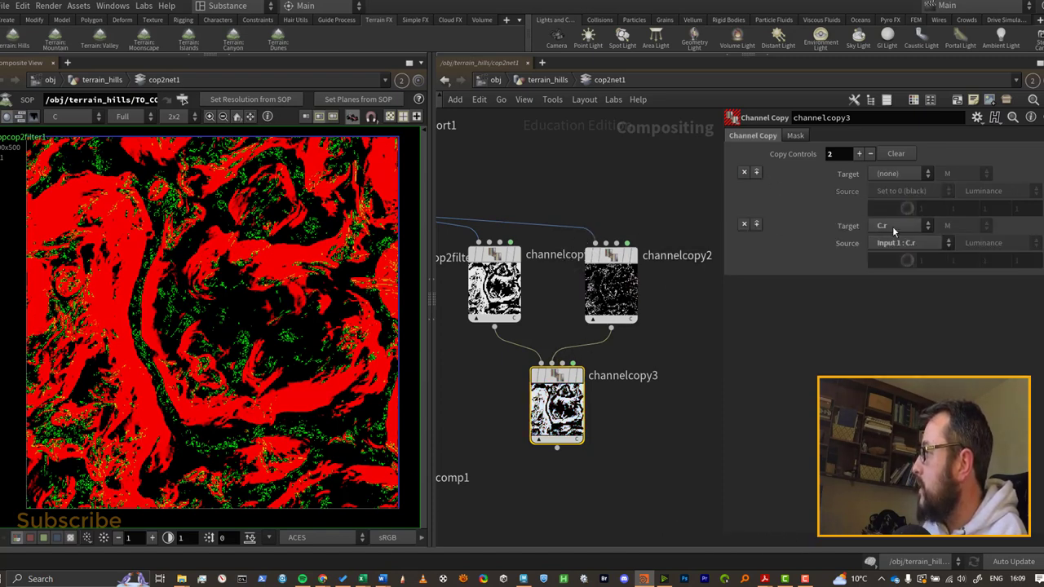
pyautogui.click(897, 175)
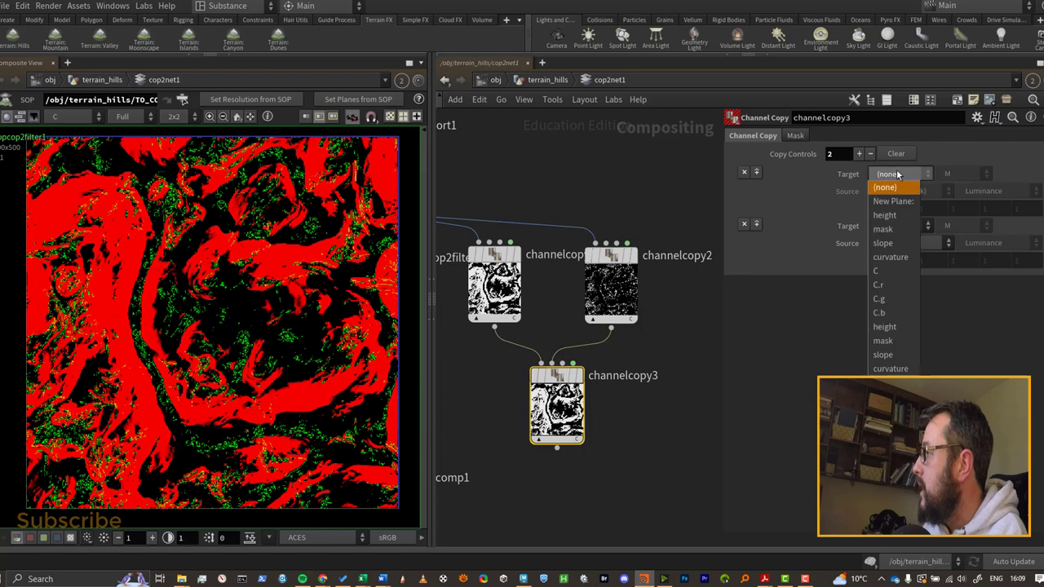
pyautogui.click(903, 300)
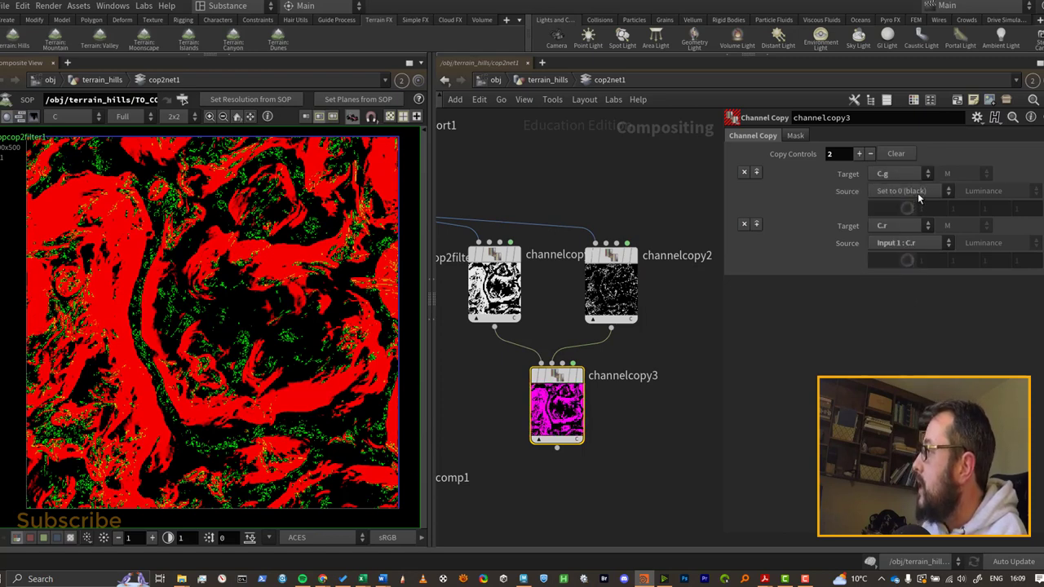
pyautogui.click(905, 191)
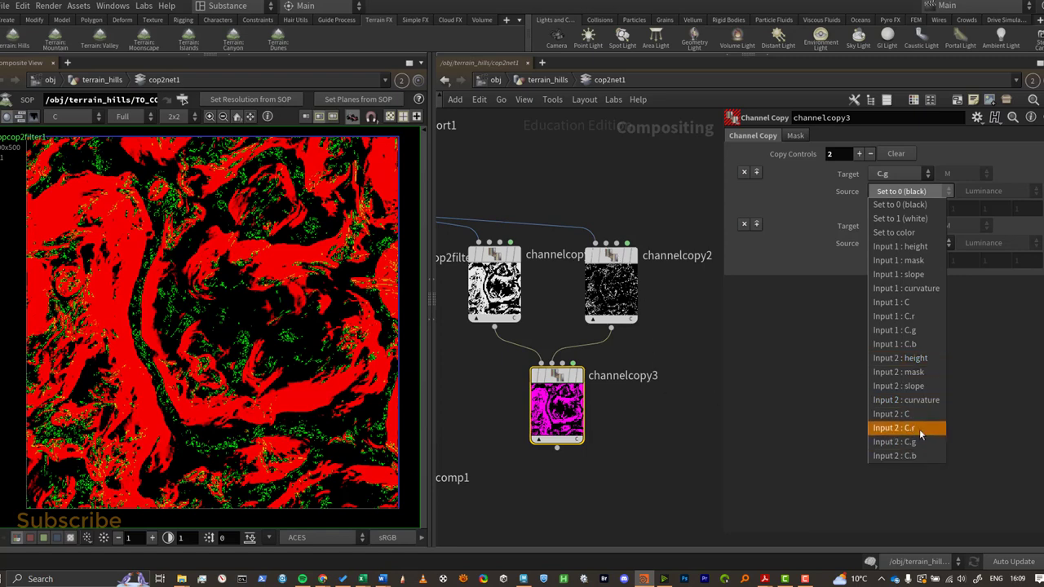
pyautogui.click(914, 427)
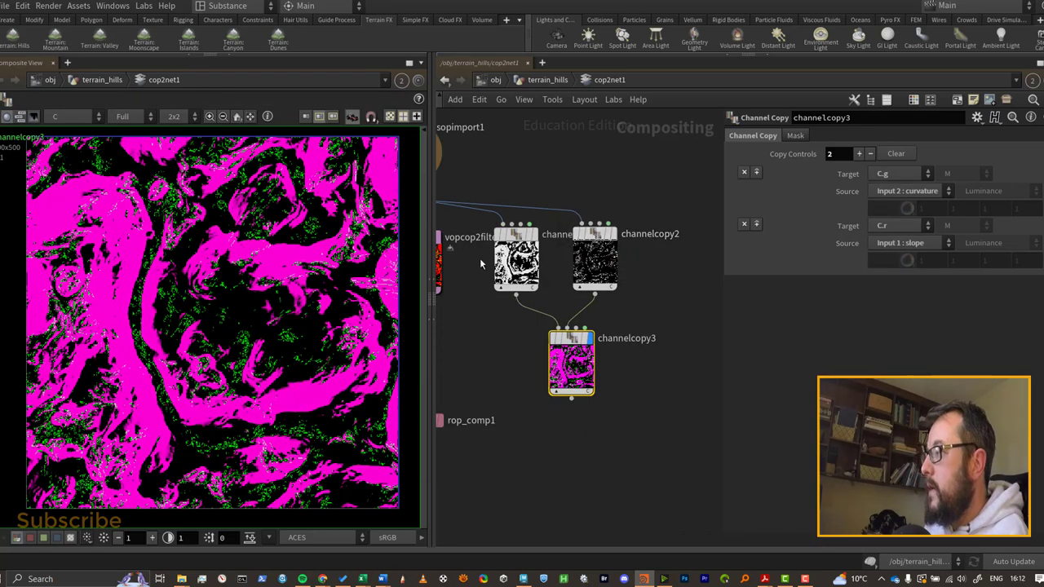
# Step: Duplicate channelcopy2 as channelcopy4 and switch its source to Input 1 height
pyautogui.moveTo(476, 286); pyautogui.dragTo(509, 309, button='middle')
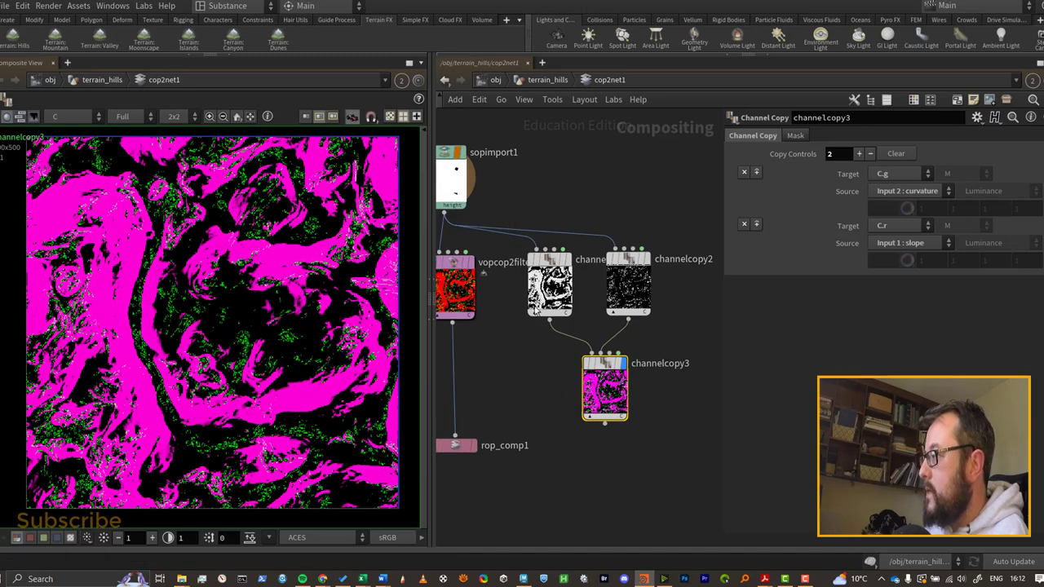
pyautogui.click(556, 295)
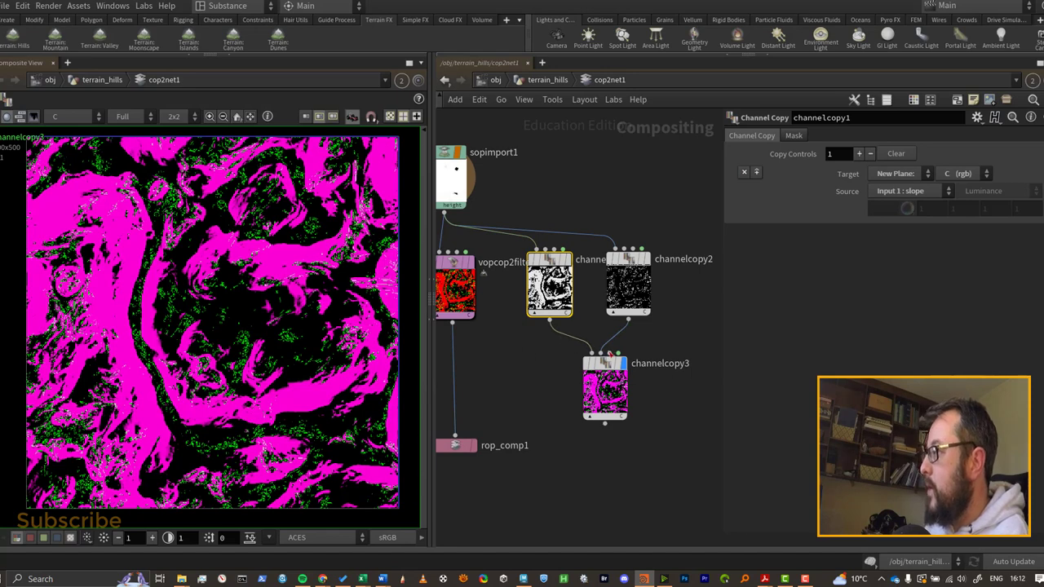
pyautogui.click(601, 380)
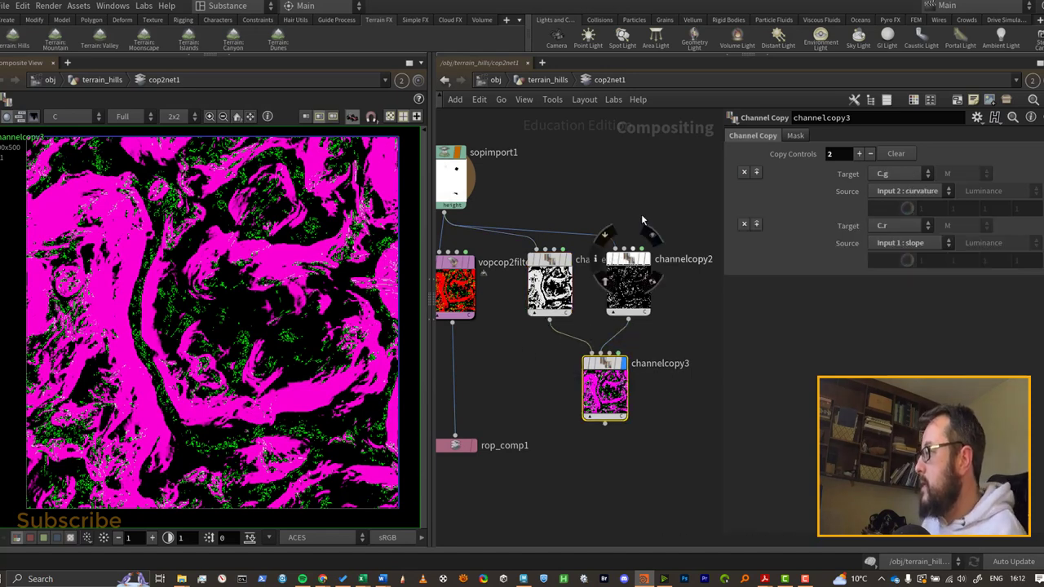
pyautogui.moveTo(625, 282); pyautogui.dragTo(594, 271, button='middle')
pyautogui.click(595, 271)
pyautogui.keyDown('alt'); pyautogui.moveTo(596, 272); pyautogui.dragTo(675, 271); pyautogui.keyUp('alt')
pyautogui.click(931, 192)
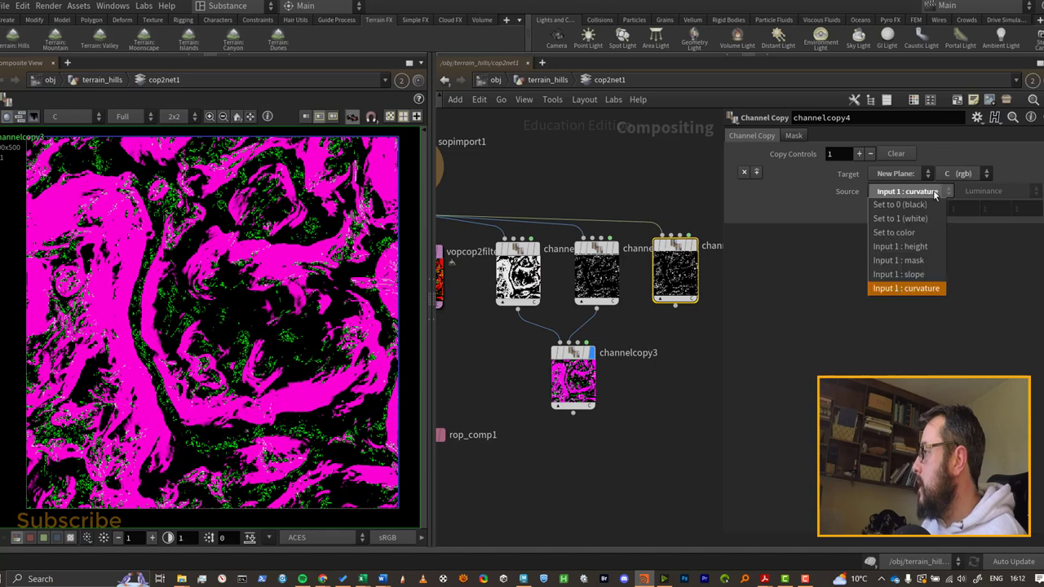
pyautogui.click(933, 248)
# Step: Wire channelcopy4 into channelcopy3 and add a third entry filling C.b from Input 3 height
pyautogui.moveTo(676, 306); pyautogui.dragTo(579, 369)
pyautogui.click(579, 370)
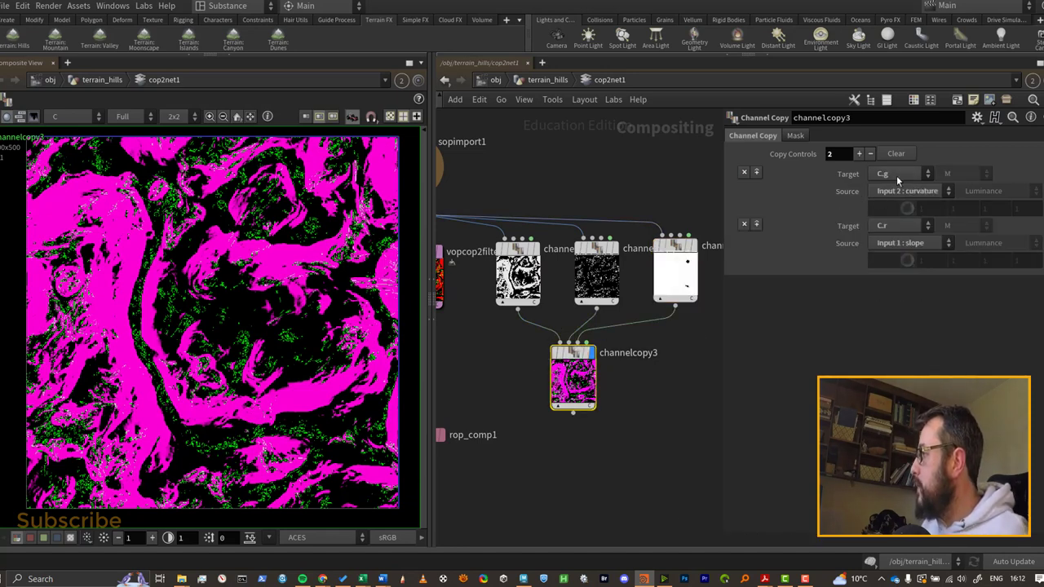
pyautogui.click(756, 172)
pyautogui.click(901, 173)
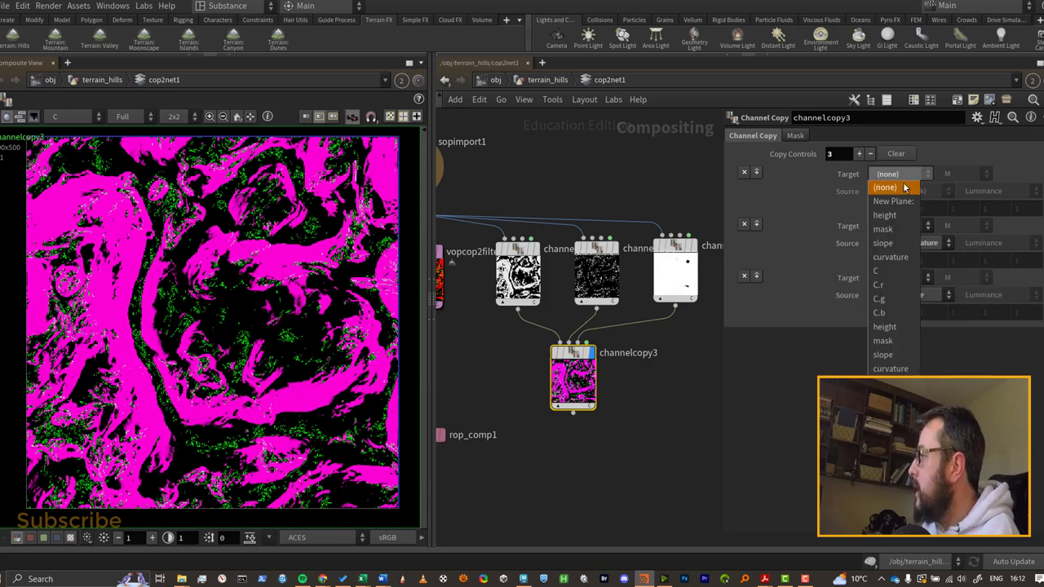
pyautogui.click(893, 314)
pyautogui.click(938, 193)
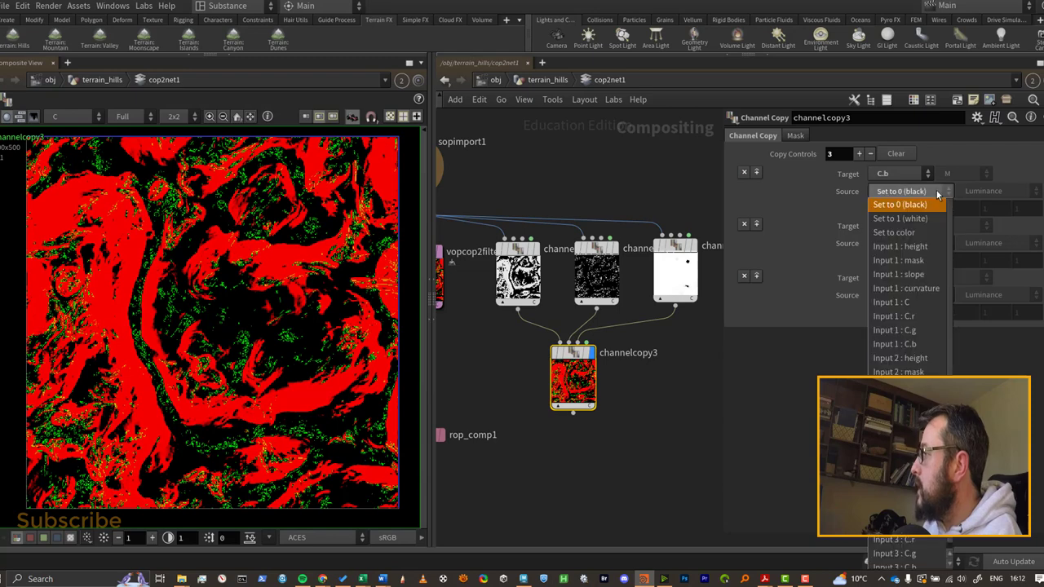
pyautogui.click(899, 204)
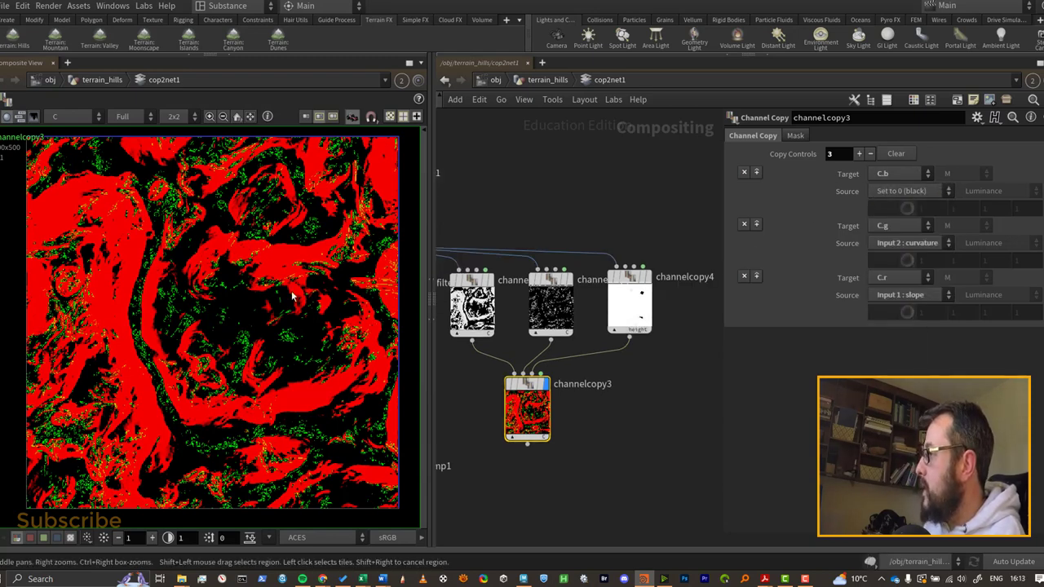
pyautogui.moveTo(440, 329); pyautogui.dragTo(533, 343, button='middle')
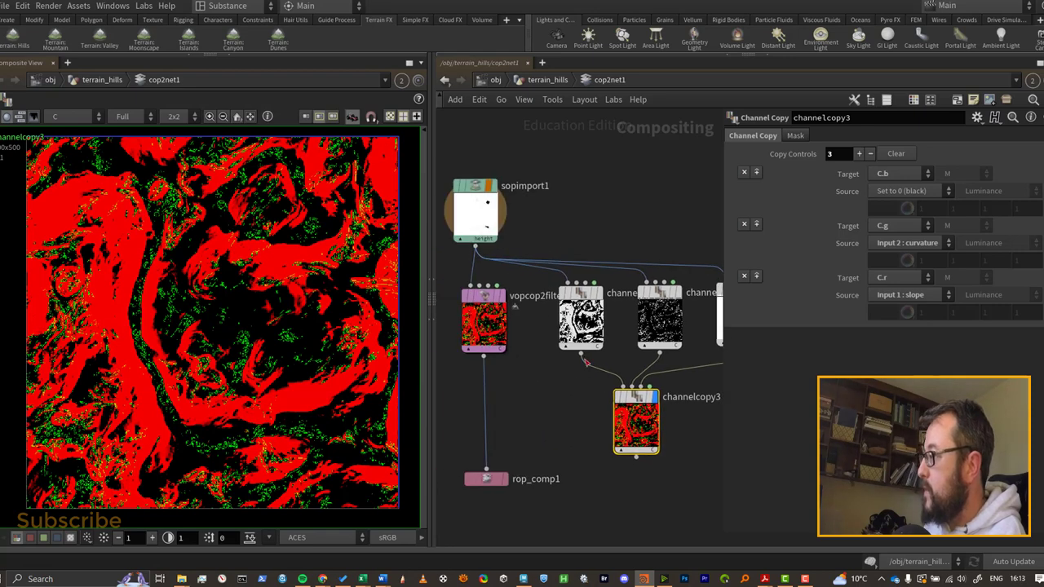
pyautogui.click(929, 192)
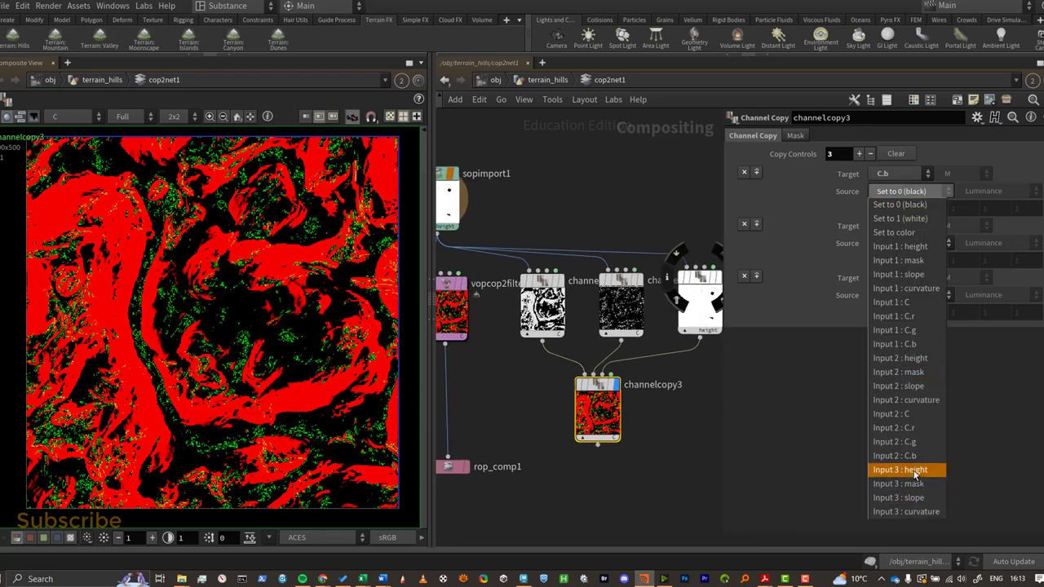
pyautogui.click(915, 470)
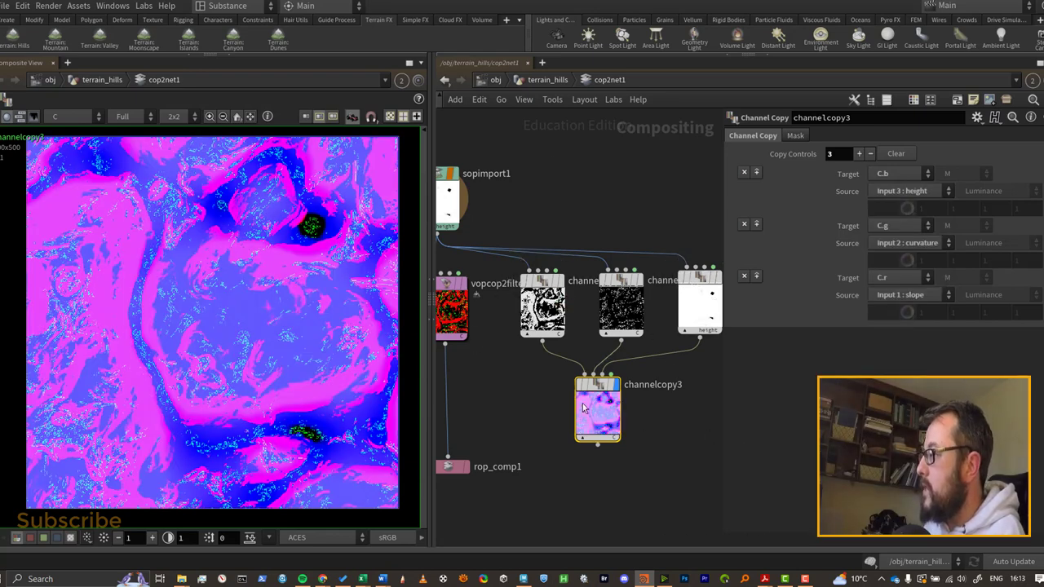
pyautogui.moveTo(557, 402); pyautogui.dragTo(527, 440, button='middle')
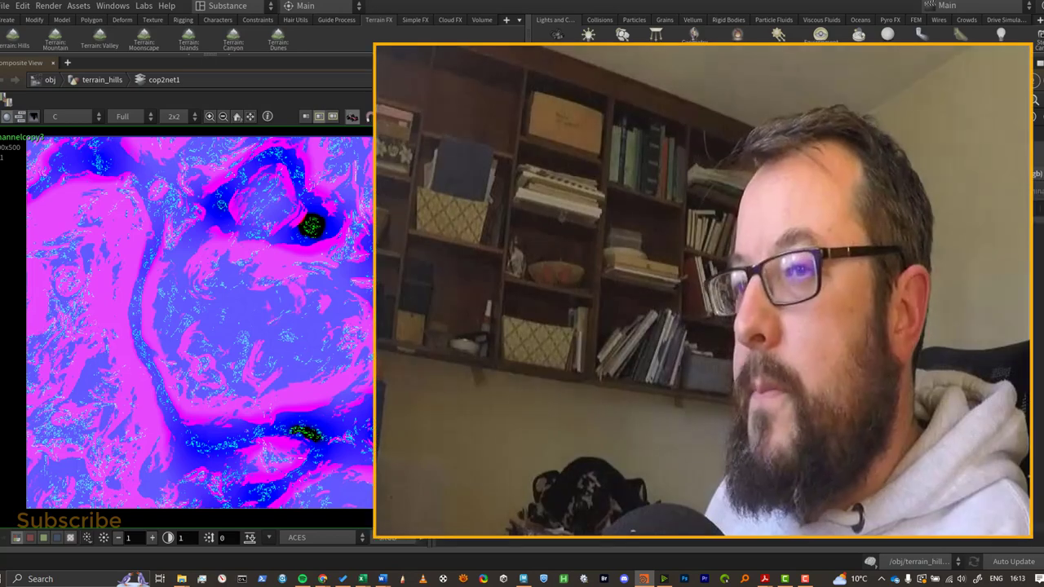